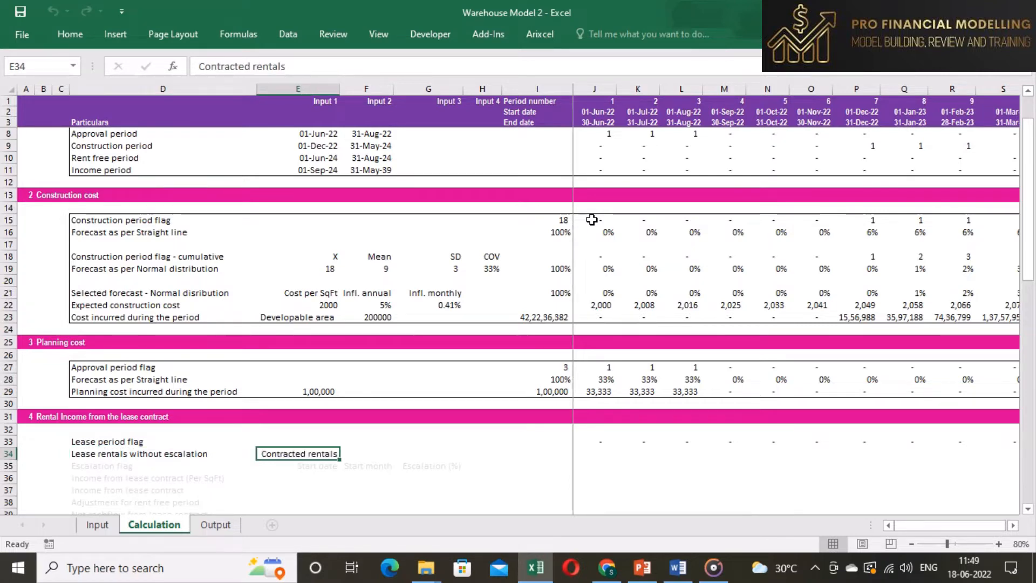
- Link the lease rentals without escalation input to the contracted rentals per SqFt/month on the Input sheet
{"action": "scroll", "coordinate": [323, 445], "scroll_direction": "down", "scroll_amount": 2}
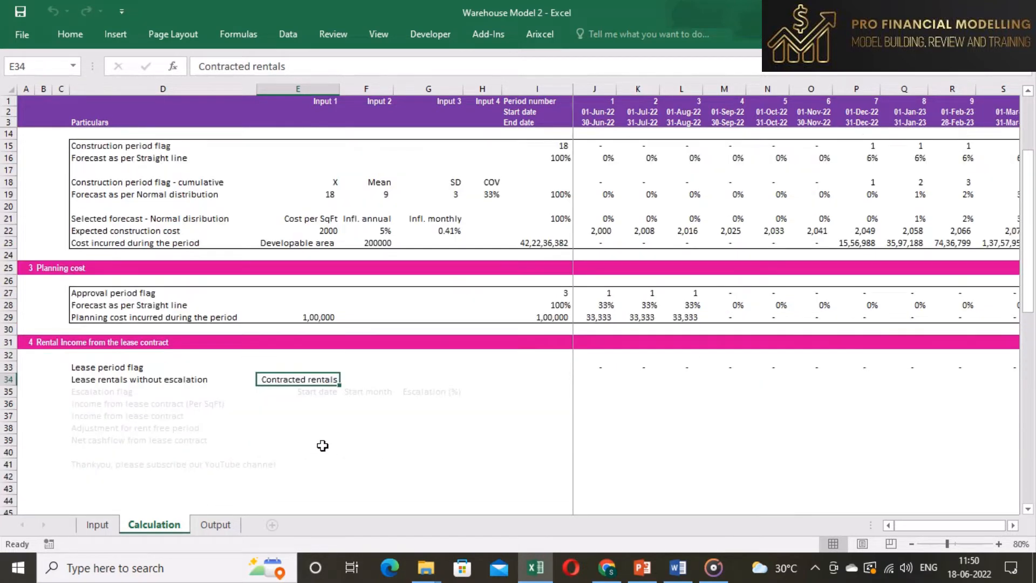
{"action": "type", "text": "="}
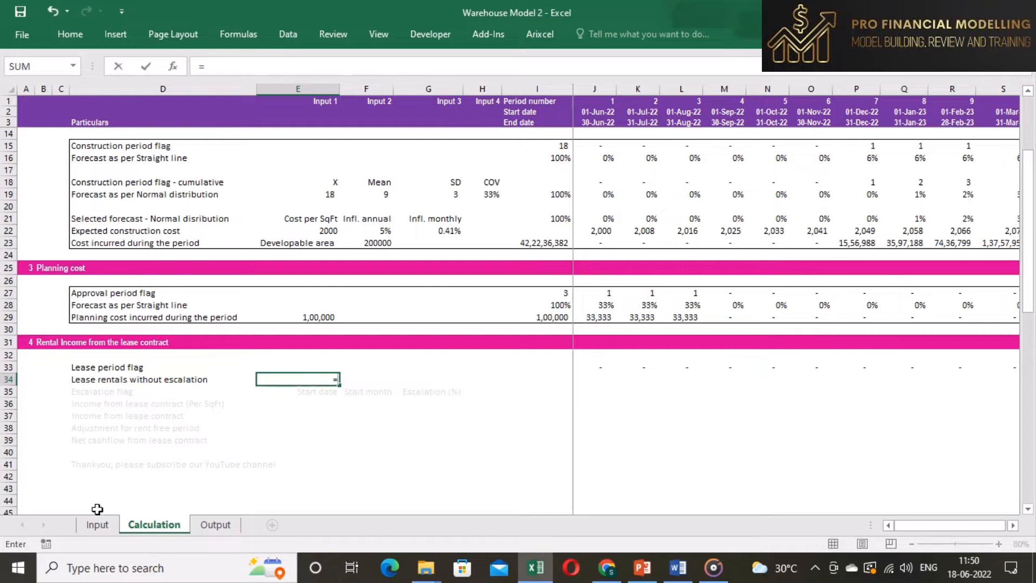
{"action": "left_click", "coordinate": [96, 525]}
{"action": "scroll", "coordinate": [230, 375], "scroll_direction": "down", "scroll_amount": 7}
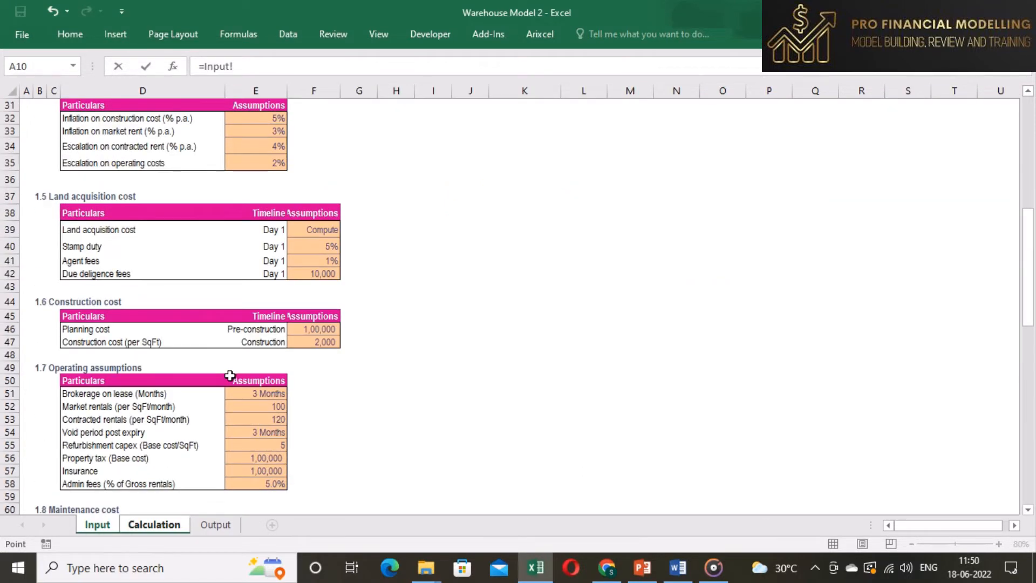
{"action": "left_click", "coordinate": [248, 419]}
{"action": "key", "text": "Return"}
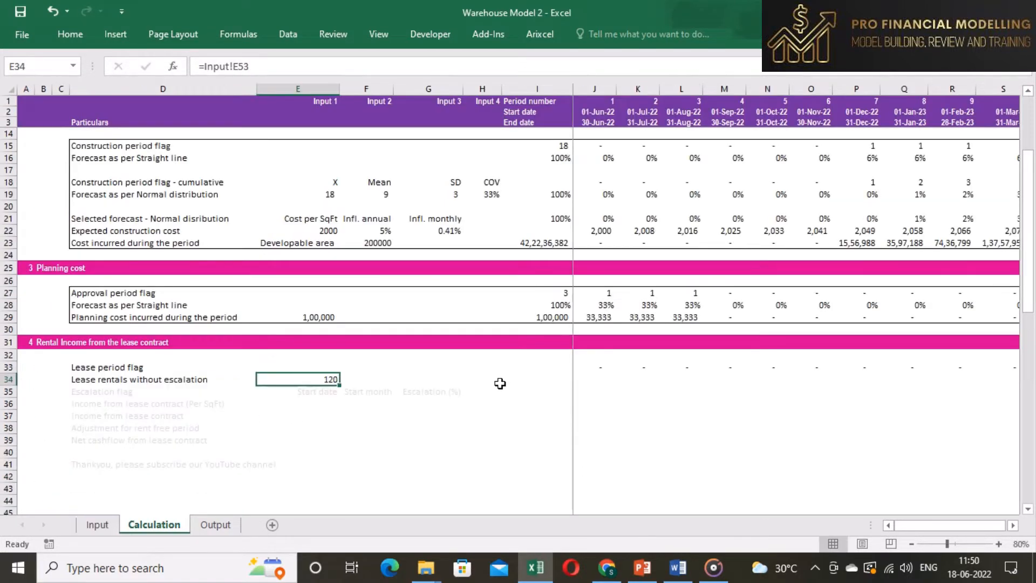
- Enter a formula in the first period's lease rental cell multiplying the anchored rental input by the lease period flag
{"action": "left_click", "coordinate": [585, 379]}
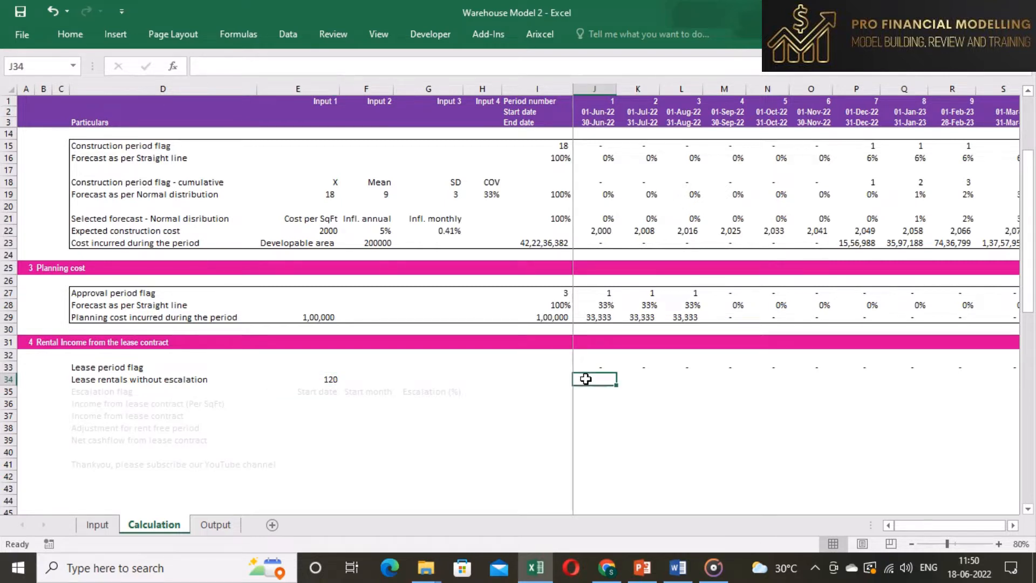
{"action": "type", "text": "="}
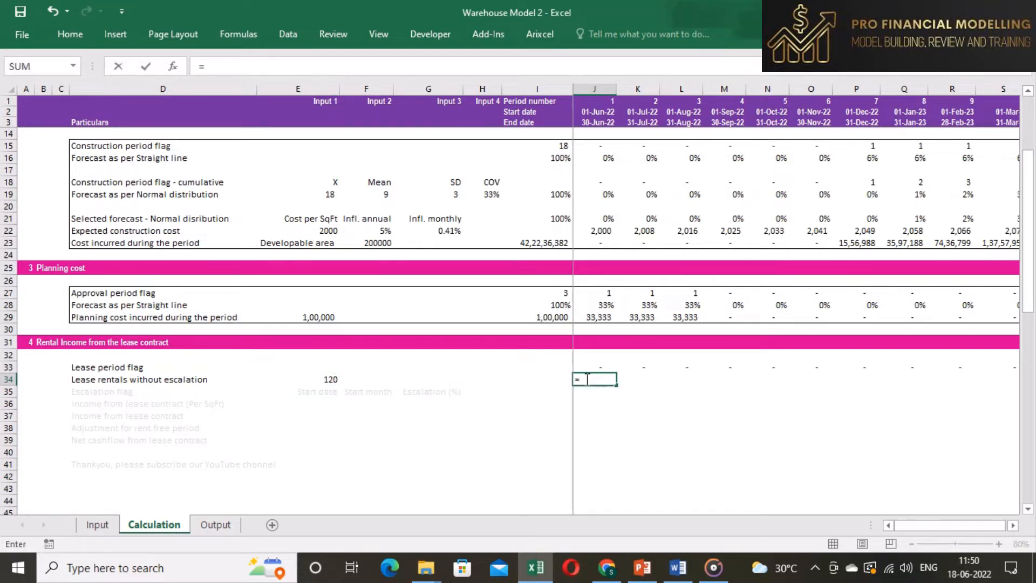
{"action": "left_click", "coordinate": [314, 383]}
{"action": "key", "text": "F4"}
{"action": "type", "text": "*"}
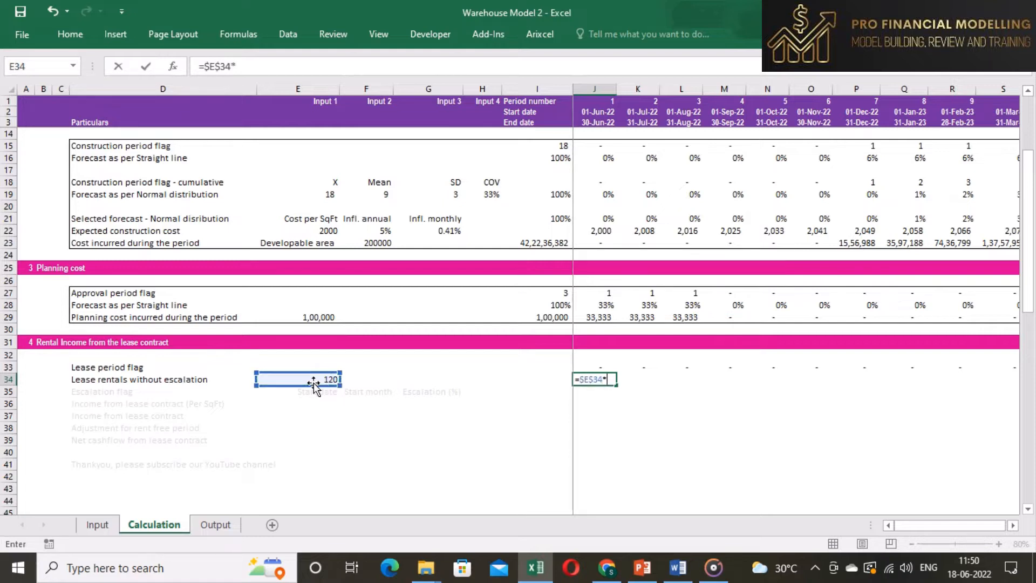
{"action": "left_click", "coordinate": [591, 363]}
{"action": "key", "text": "ctrl+Return"}
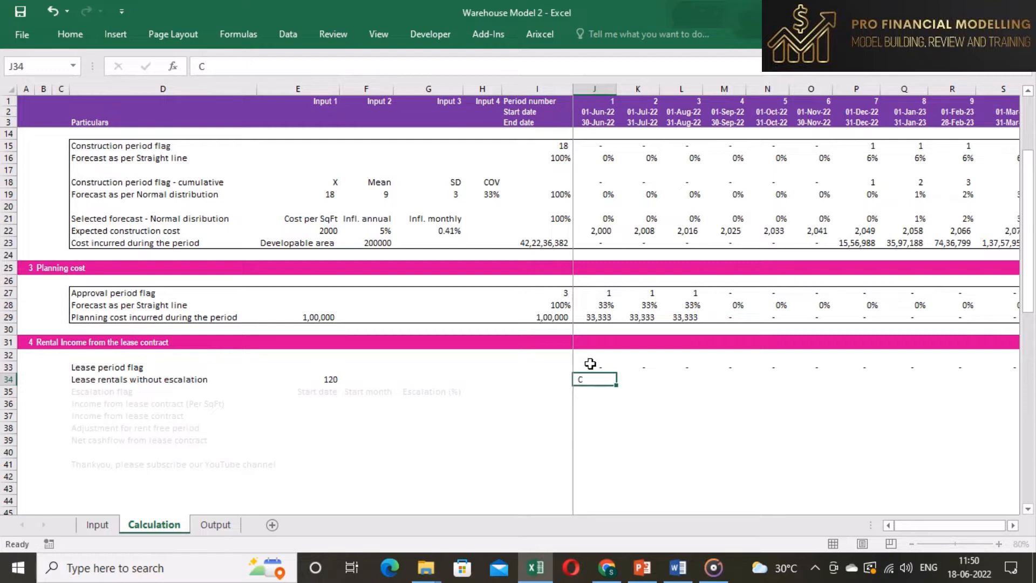
- Copy the first period's lease rental formula across the entire timeline row
{"action": "key", "text": "ctrl+shift+Right"}
{"action": "key", "text": "ctrl+z"}
{"action": "key", "text": "Left"}
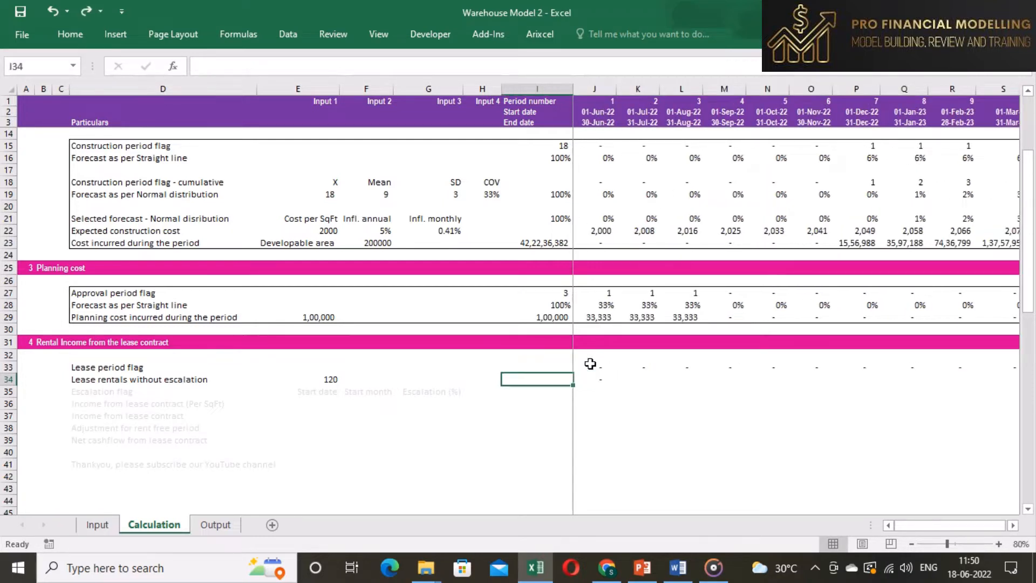
{"action": "key", "text": "Right"}
{"action": "key", "text": "ctrl+c"}
{"action": "key", "text": "ctrl+shift+Right"}
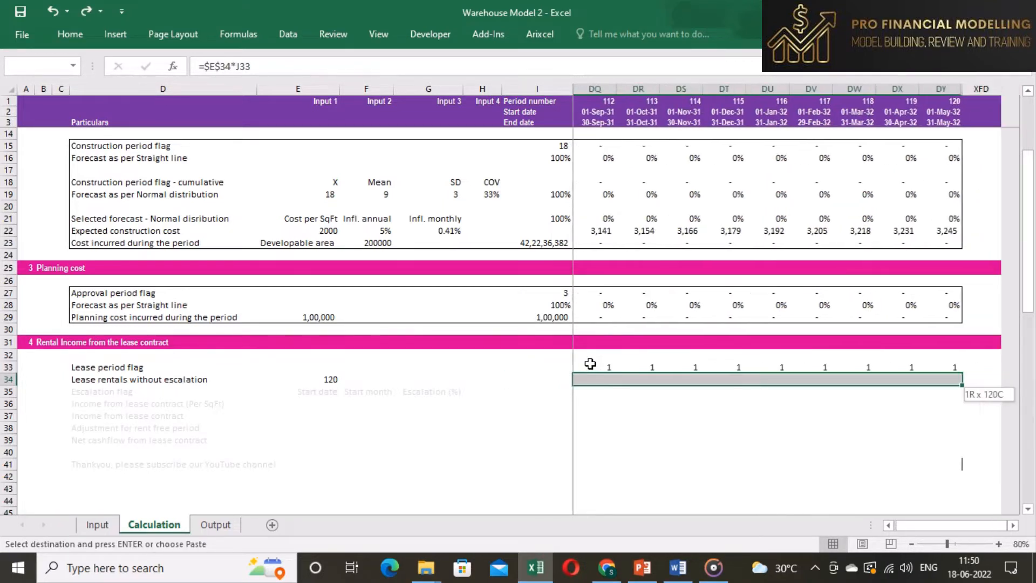
{"action": "key", "text": "ctrl+v"}
{"action": "key", "text": "Escape"}
- Check the copied lease rental formulas across several periods of the row
{"action": "key", "text": "Left"}
{"action": "key", "text": "Right"}
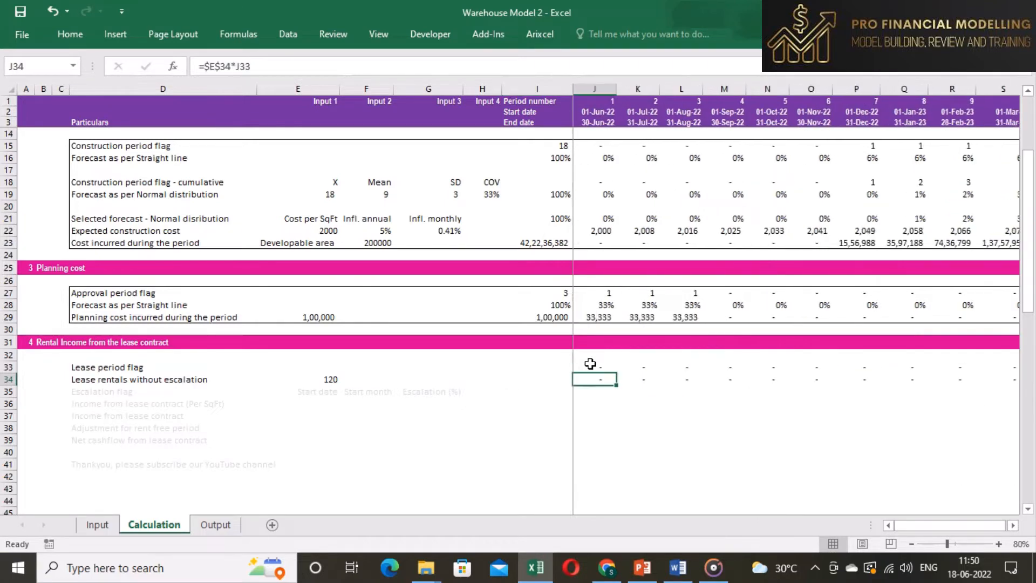
{"action": "key", "text": "Right"}
{"action": "key", "text": "Right"}
{"action": "key", "text": "Right"}
{"action": "key", "text": "Right"}
{"action": "key", "text": "Right"}
{"action": "key", "text": "Right"}
{"action": "key", "text": "Right"}
{"action": "key", "text": "Right"}
{"action": "key", "text": "Right"}
{"action": "key", "text": "Right"}
{"action": "key", "text": "Right"}
{"action": "key", "text": "Right"}
{"action": "key", "text": "Right"}
{"action": "key", "text": "Right"}
{"action": "key", "text": "Right"}
{"action": "key", "text": "Right"}
{"action": "key", "text": "Right"}
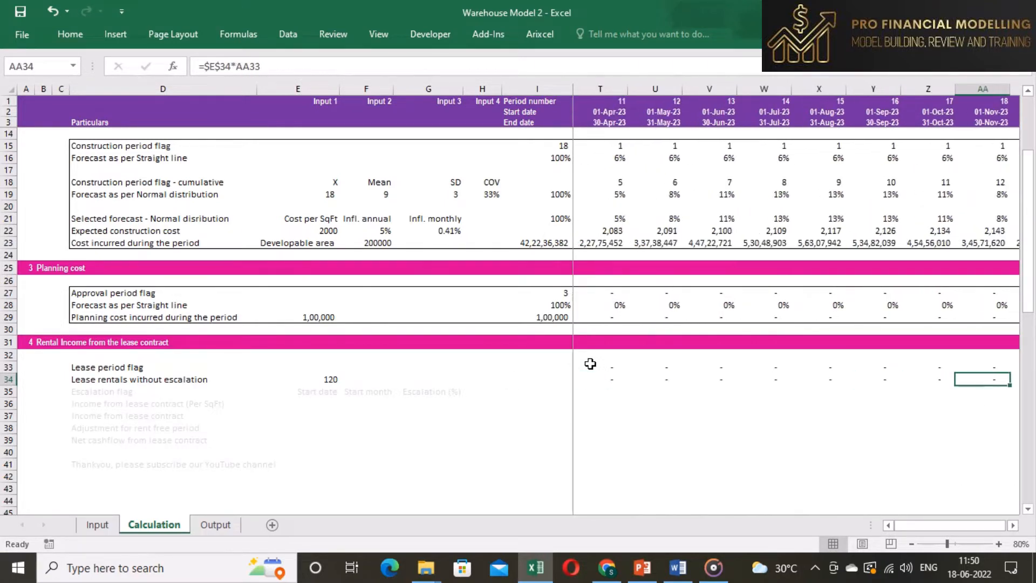
{"action": "key", "text": "Left"}
{"action": "key", "text": "Left"}
{"action": "key", "text": "Left"}
{"action": "key", "text": "Left"}
{"action": "key", "text": "Left"}
{"action": "key", "text": "Left"}
{"action": "key", "text": "Left"}
{"action": "key", "text": "Left"}
{"action": "key", "text": "Left"}
{"action": "key", "text": "Left"}
{"action": "key", "text": "Left"}
{"action": "key", "text": "Left"}
{"action": "key", "text": "Left"}
{"action": "key", "text": "Left"}
{"action": "key", "text": "Left"}
{"action": "key", "text": "Left"}
{"action": "key", "text": "Left"}
{"action": "key", "text": "Left"}
{"action": "key", "text": "Left"}
{"action": "key", "text": "Left"}
{"action": "key", "text": "Left"}
{"action": "key", "text": "Left"}
{"action": "key", "text": "Left"}
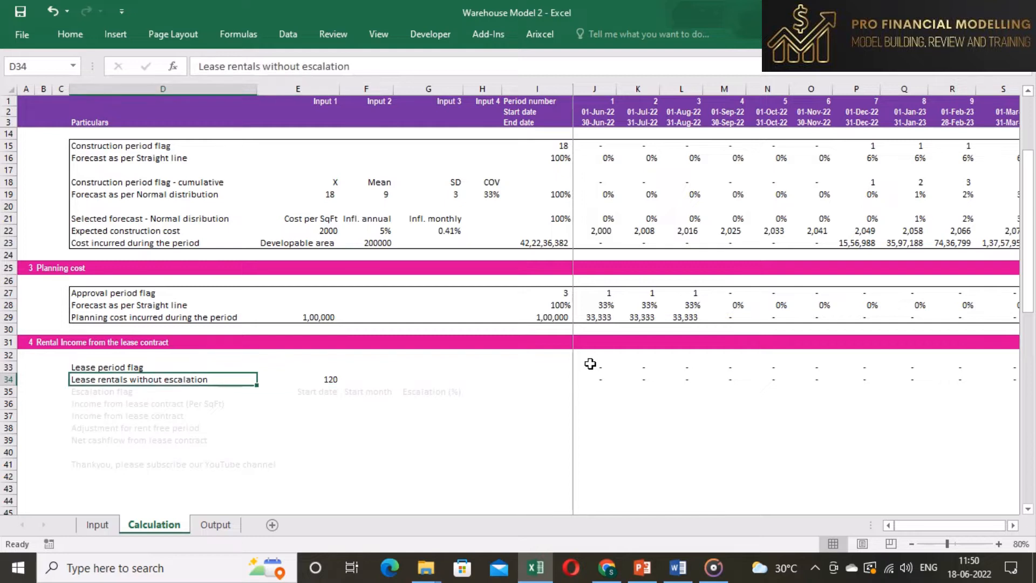
- Link the escalation flag's start date to the lease start date on the Input sheet
{"action": "key", "text": "Down"}
{"action": "key", "text": "shift+Right"}
{"action": "key", "text": "shift+Right"}
{"action": "key", "text": "shift+Right"}
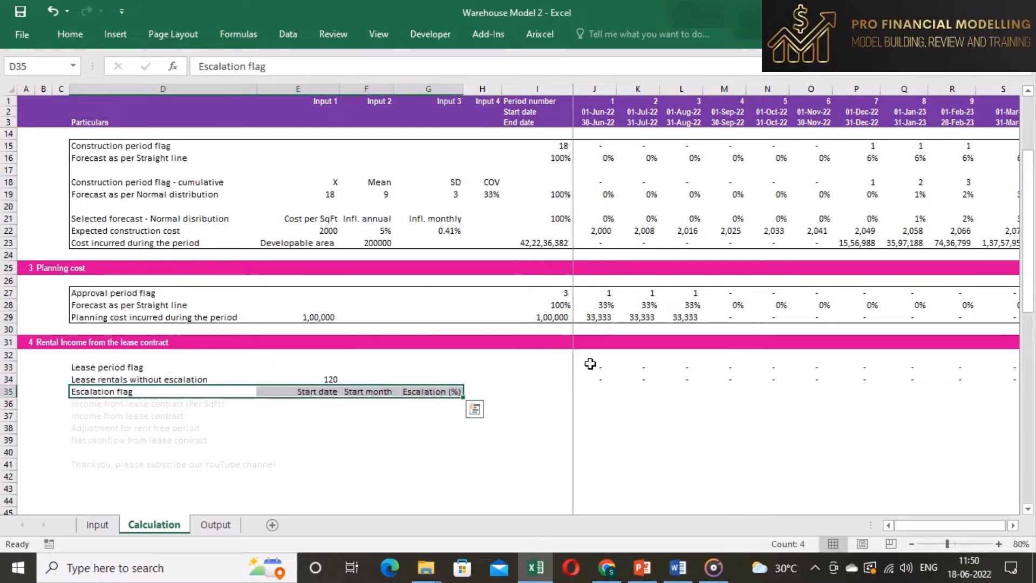
{"action": "left_click", "coordinate": [312, 393]}
{"action": "type", "text": "="}
{"action": "left_click", "coordinate": [97, 525]}
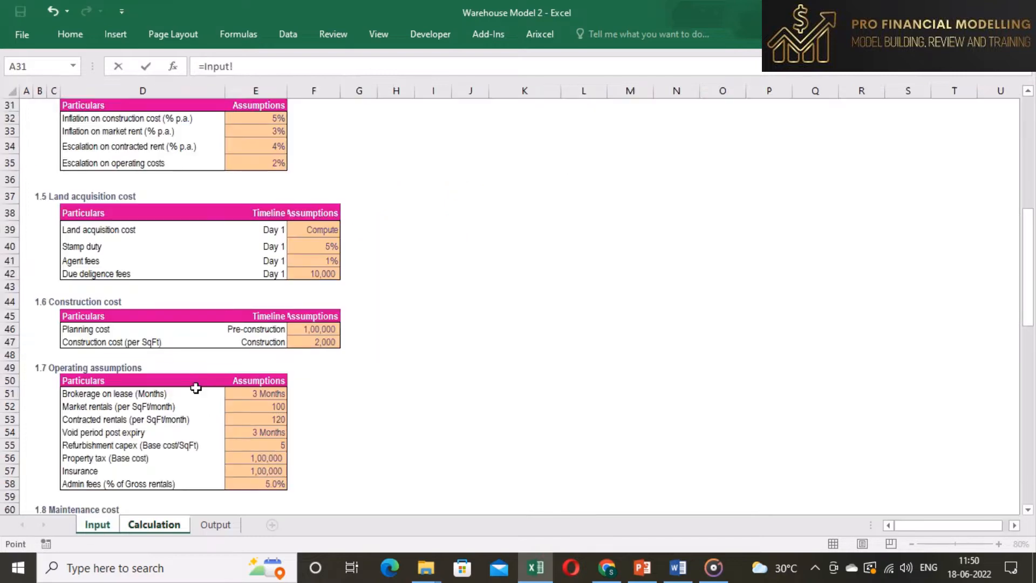
{"action": "scroll", "coordinate": [246, 338], "scroll_direction": "up", "scroll_amount": 9}
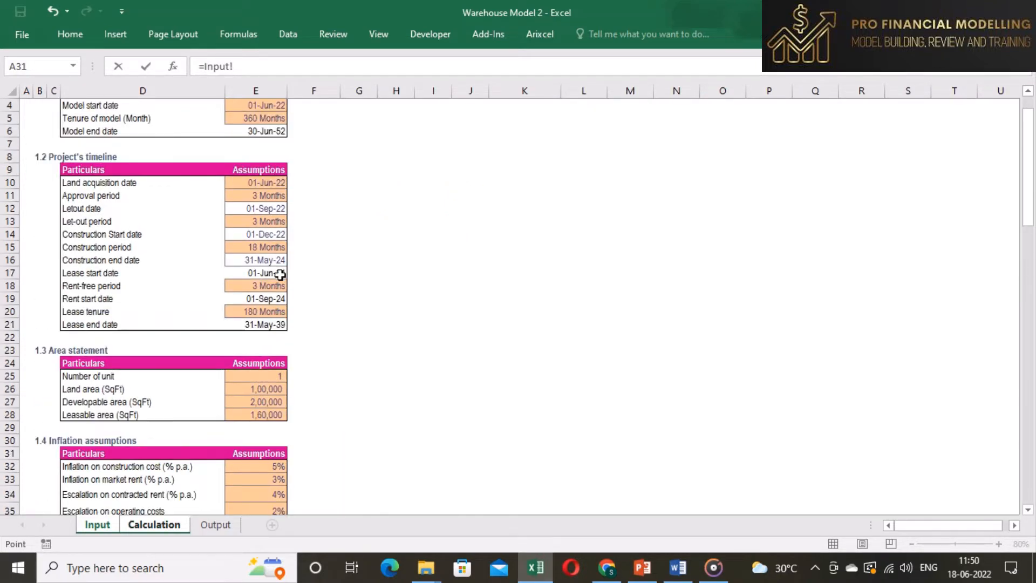
{"action": "left_click", "coordinate": [280, 275]}
{"action": "key", "text": "Return"}
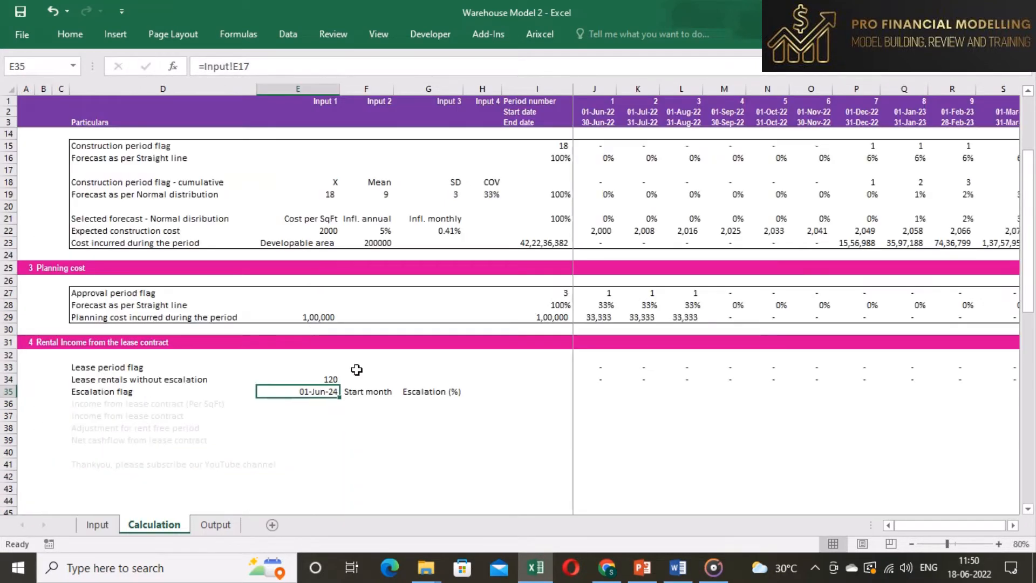
- Calculate the escalation start month with MONTH applied to the start date
{"action": "left_click", "coordinate": [363, 392]}
{"action": "type", "text": "=M"}
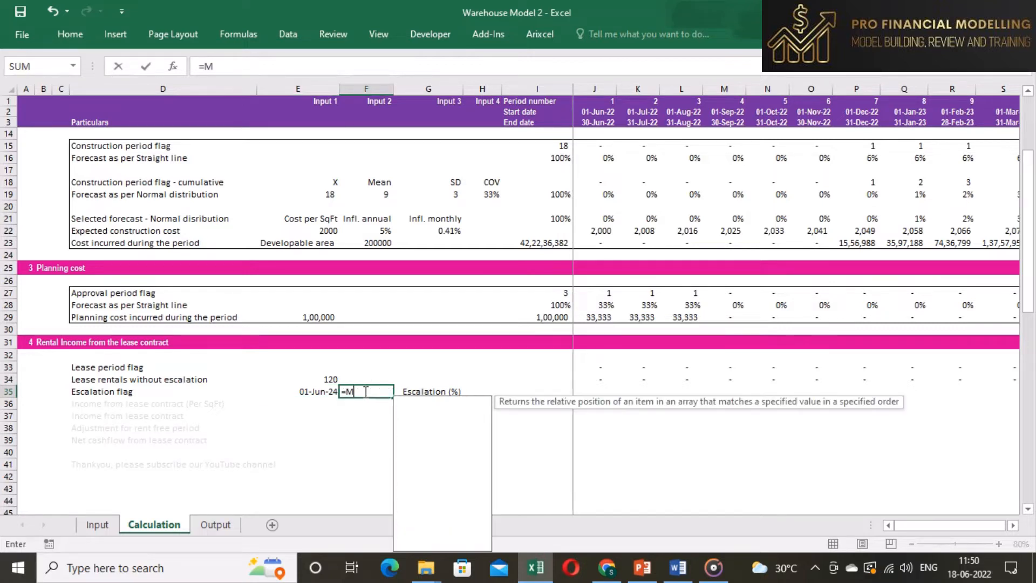
{"action": "type", "text": "ONTH("}
{"action": "key", "text": "Left"}
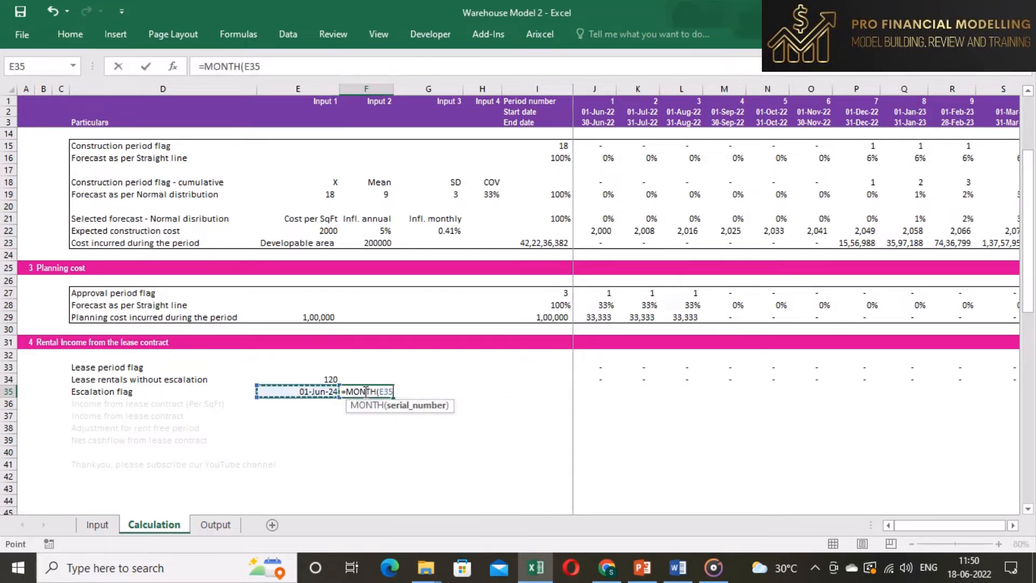
{"action": "type", "text": ")"}
{"action": "key", "text": "ctrl+Return"}
- Link the escalation percentage to the escalation on contracted rent assumption on the Input sheet
{"action": "key", "text": "Right"}
{"action": "type", "text": "="}
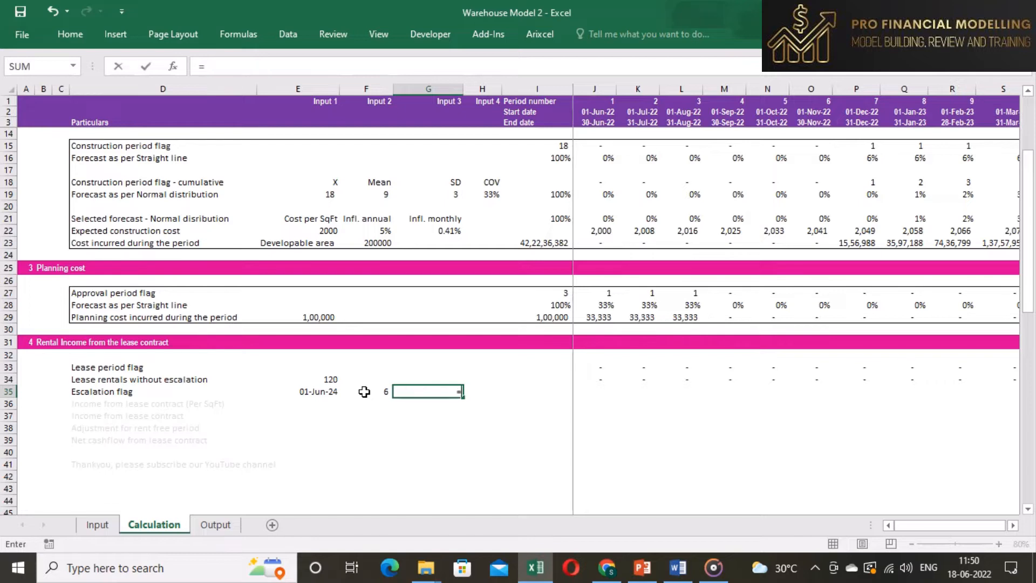
{"action": "left_click", "coordinate": [91, 526]}
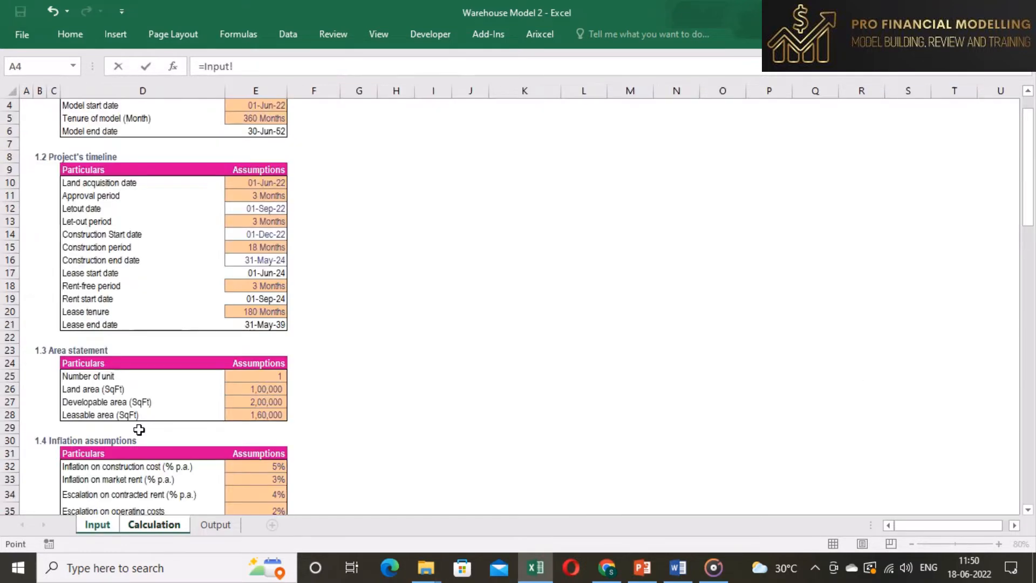
{"action": "scroll", "coordinate": [140, 428], "scroll_direction": "up", "scroll_amount": 1}
{"action": "scroll", "coordinate": [172, 473], "scroll_direction": "down", "scroll_amount": 1}
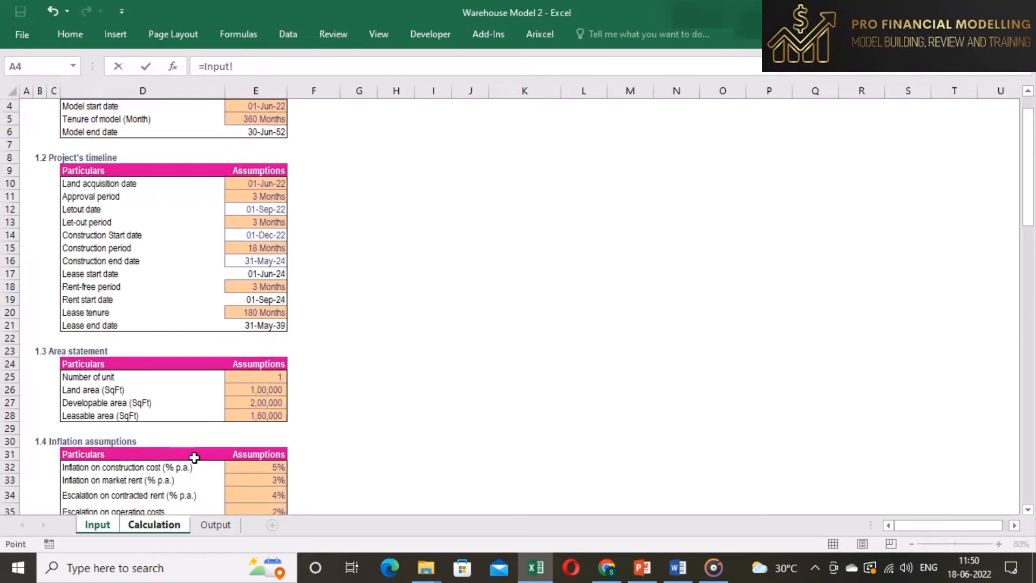
{"action": "left_click", "coordinate": [264, 495]}
{"action": "key", "text": "Return"}
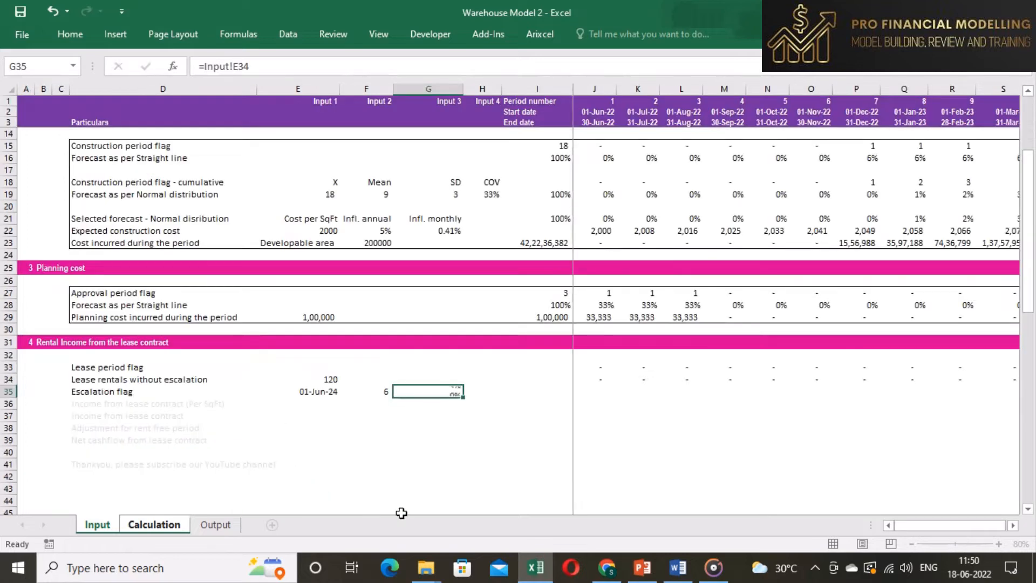
- Enter =IF(MONTH(J2)=$F$35,1,0) as the first period's escalation flag
{"action": "left_click", "coordinate": [587, 393]}
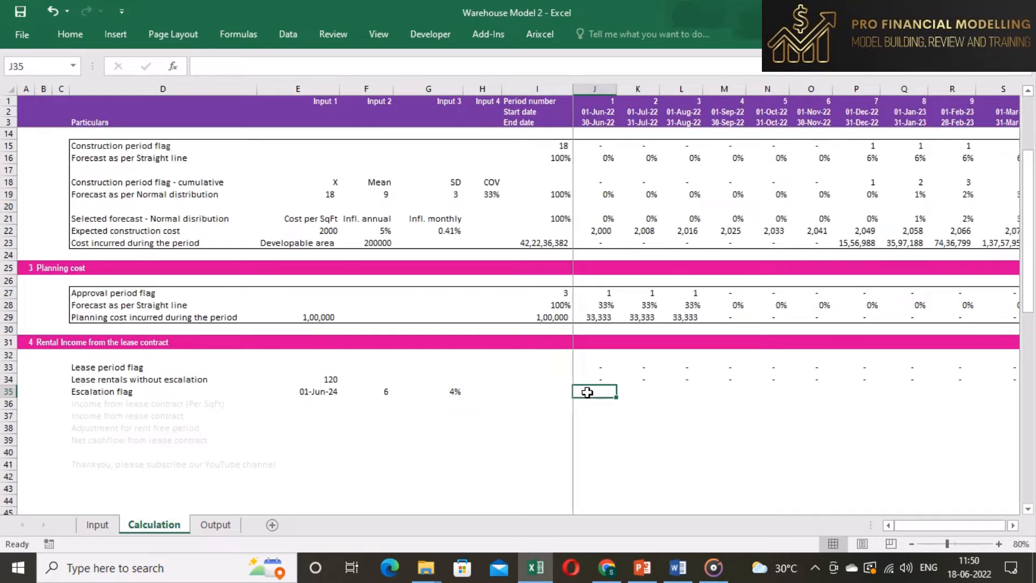
{"action": "type", "text": "=IF("}
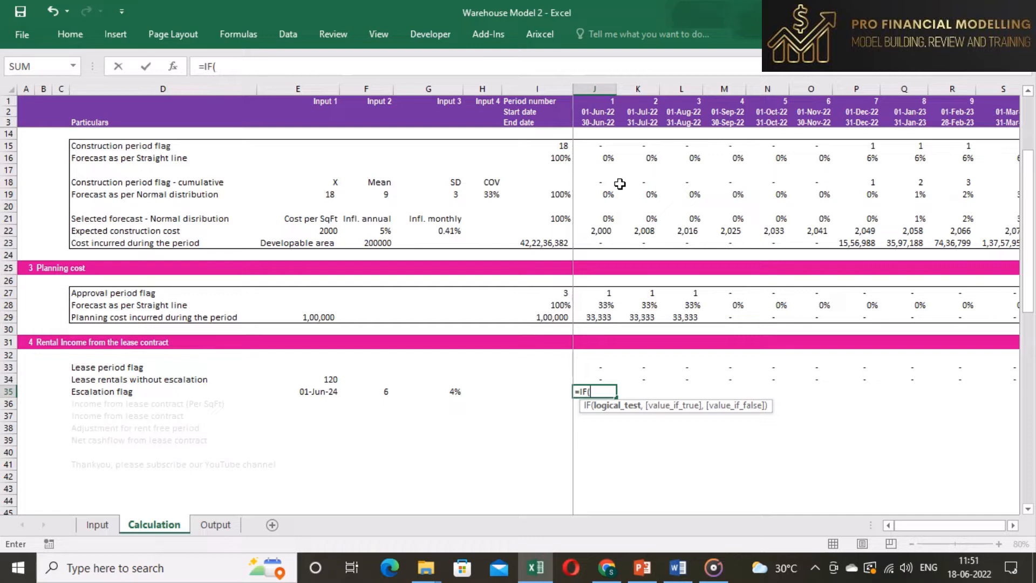
{"action": "type", "text": "MON"}
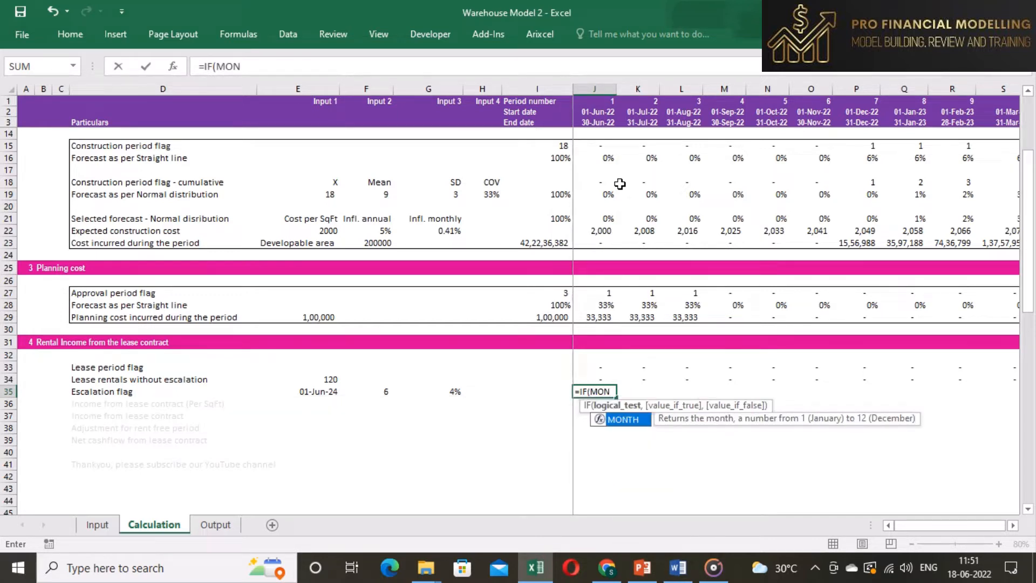
{"action": "key", "text": "Tab"}
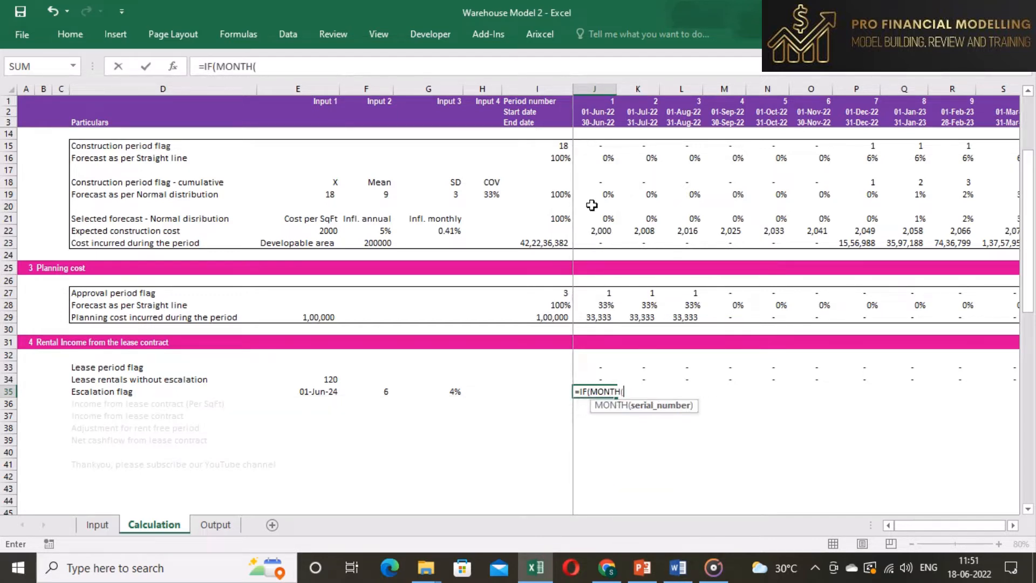
{"action": "left_click", "coordinate": [614, 112]}
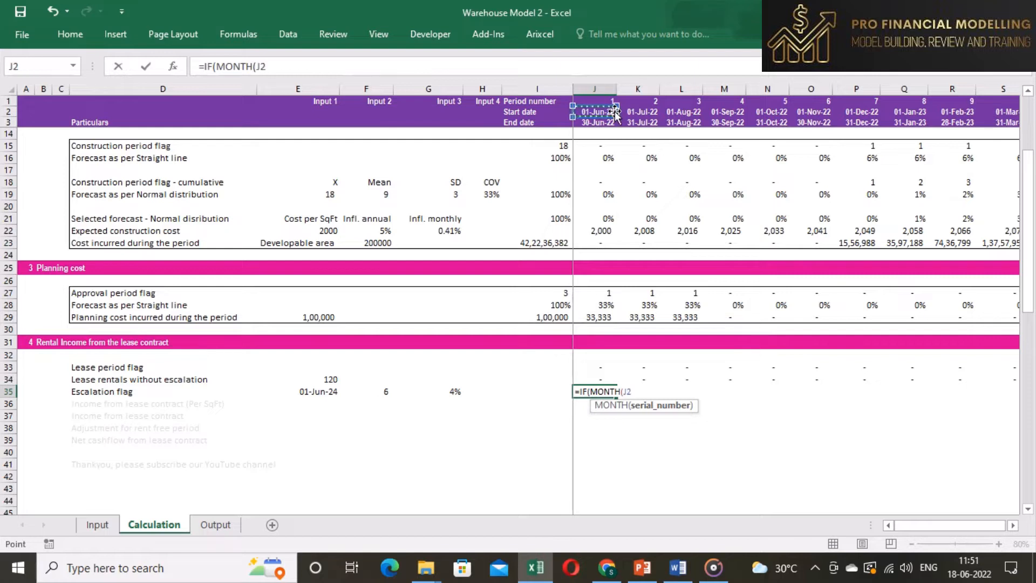
{"action": "type", "text": ")="}
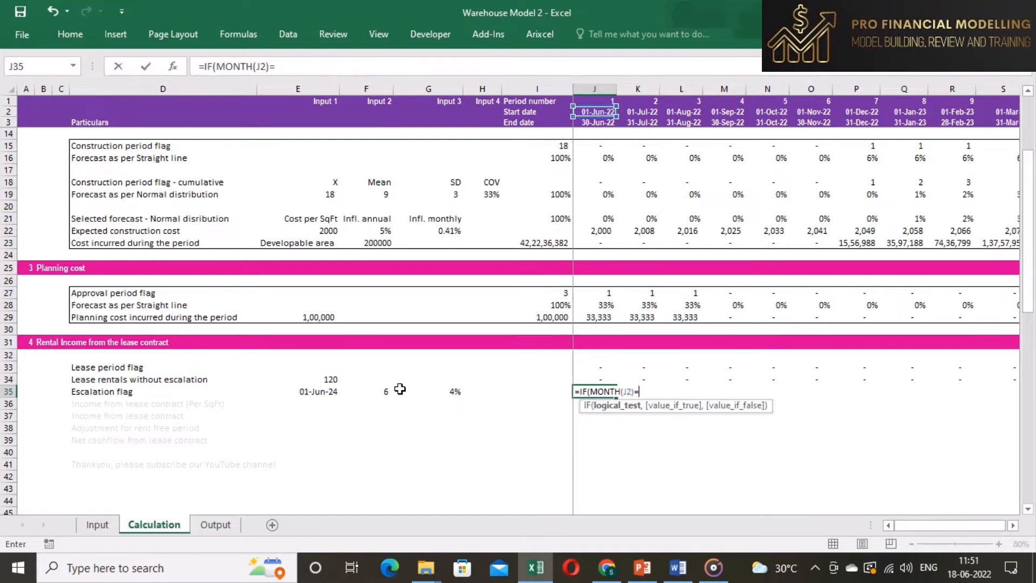
{"action": "left_click", "coordinate": [379, 391]}
{"action": "key", "text": "F4"}
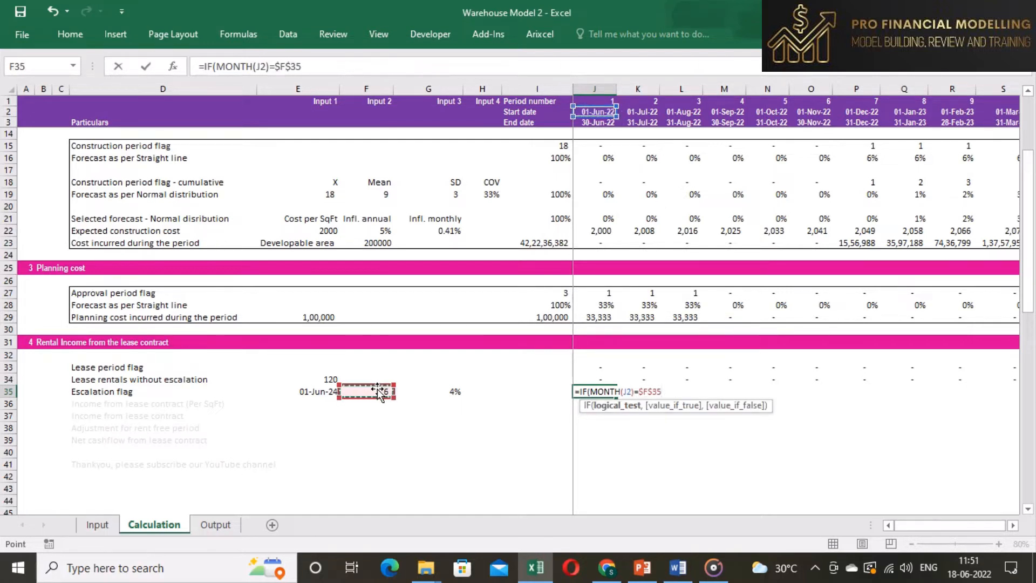
{"action": "type", "text": ",1,"}
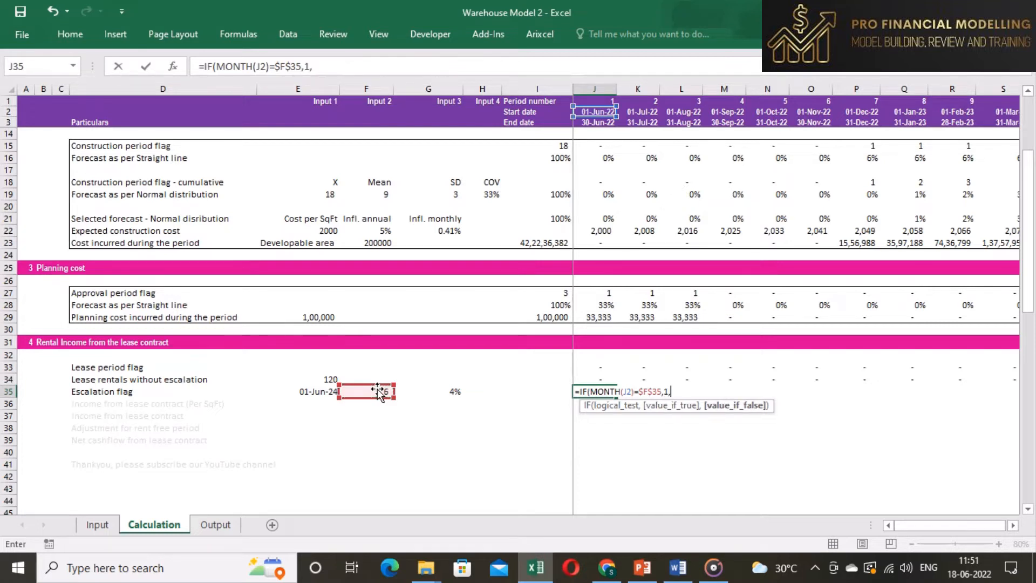
{"action": "type", "text": "0)"}
{"action": "key", "text": "ctrl+Return"}
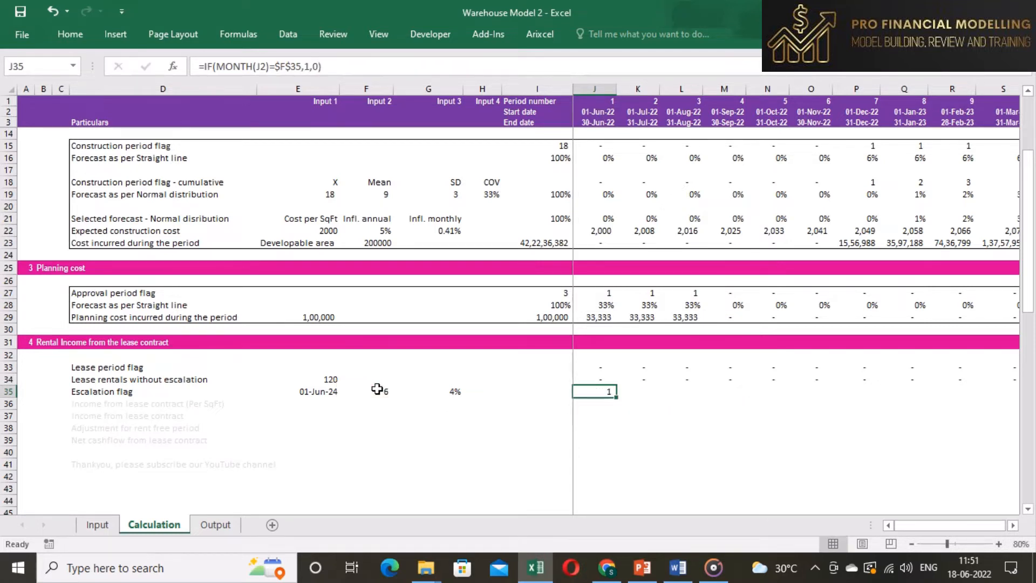
- Copy the escalation flag formula across the entire timeline row
{"action": "key", "text": "ctrl+c"}
{"action": "key", "text": "ctrl+shift+Right"}
{"action": "key", "text": "shift+Left"}
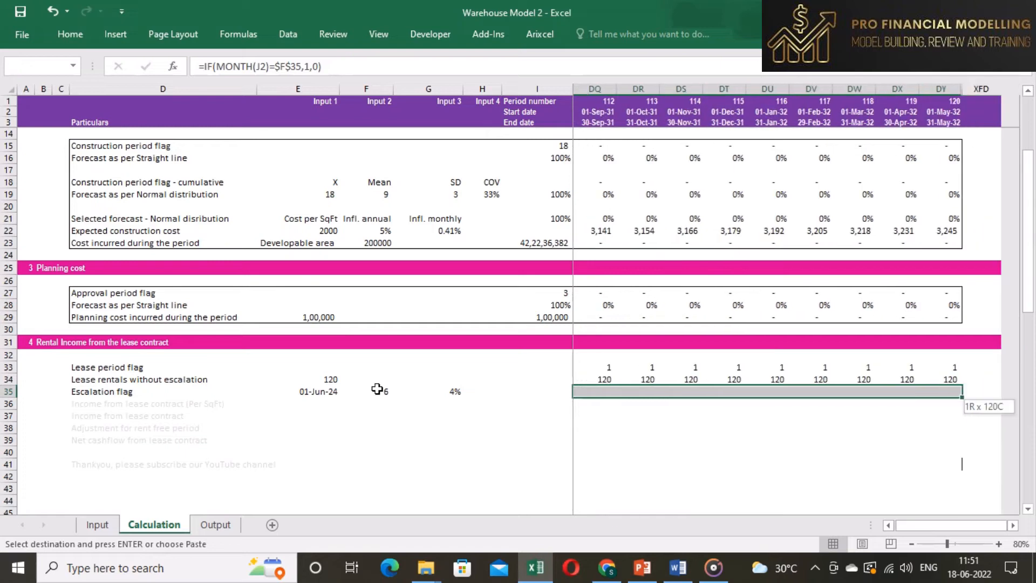
{"action": "key", "text": "Return"}
- Check the escalation flag values across several periods of the row
{"action": "key", "text": "Right"}
{"action": "key", "text": "Right"}
{"action": "key", "text": "Right"}
{"action": "key", "text": "Right"}
{"action": "key", "text": "Right"}
{"action": "key", "text": "Right"}
{"action": "key", "text": "Right"}
{"action": "key", "text": "Right"}
{"action": "key", "text": "Right"}
{"action": "key", "text": "Right"}
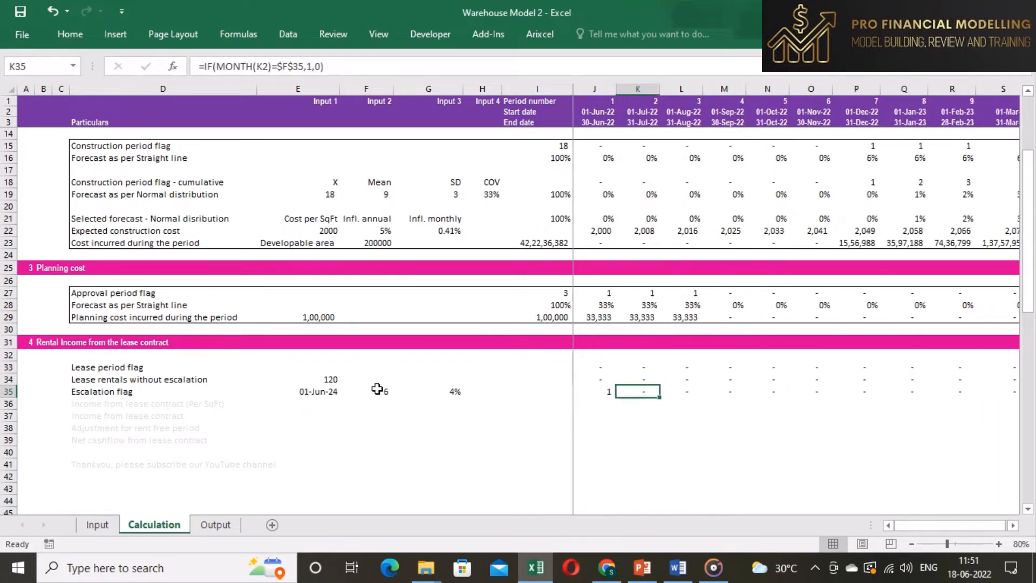
{"action": "key", "text": "Right"}
{"action": "key", "text": "Right"}
{"action": "key", "text": "Right"}
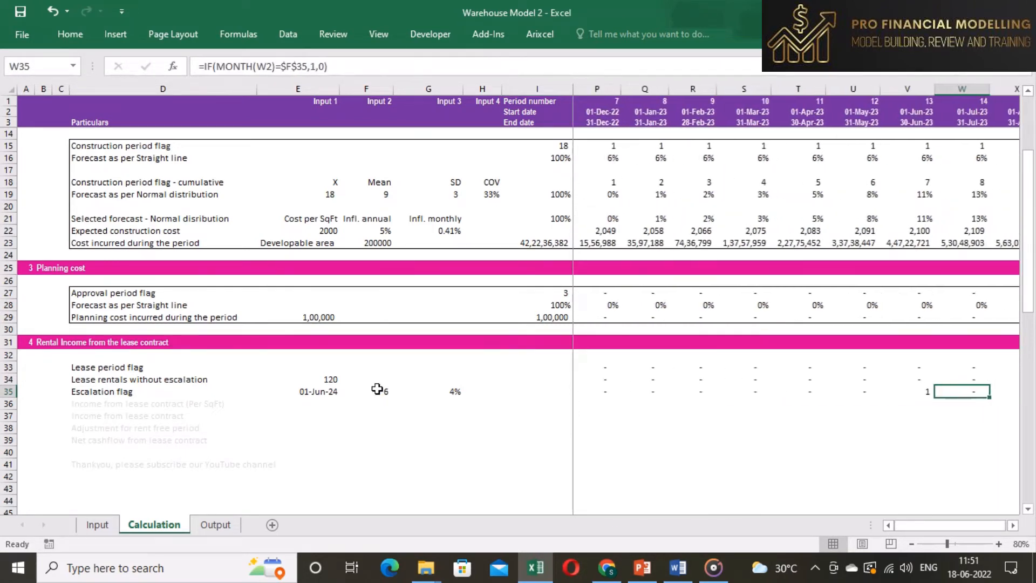
{"action": "key", "text": "Left"}
{"action": "key", "text": "Left"}
{"action": "key", "text": "Left"}
{"action": "key", "text": "Left"}
{"action": "key", "text": "Left"}
{"action": "key", "text": "Left"}
{"action": "key", "text": "Left"}
{"action": "key", "text": "Left"}
{"action": "key", "text": "Left"}
{"action": "key", "text": "Left"}
{"action": "key", "text": "Left"}
{"action": "key", "text": "Left"}
{"action": "key", "text": "Left"}
{"action": "key", "text": "Left"}
{"action": "key", "text": "Left"}
{"action": "key", "text": "Left"}
{"action": "key", "text": "Left"}
{"action": "key", "text": "Left"}
{"action": "key", "text": "Left"}
{"action": "key", "text": "Left"}
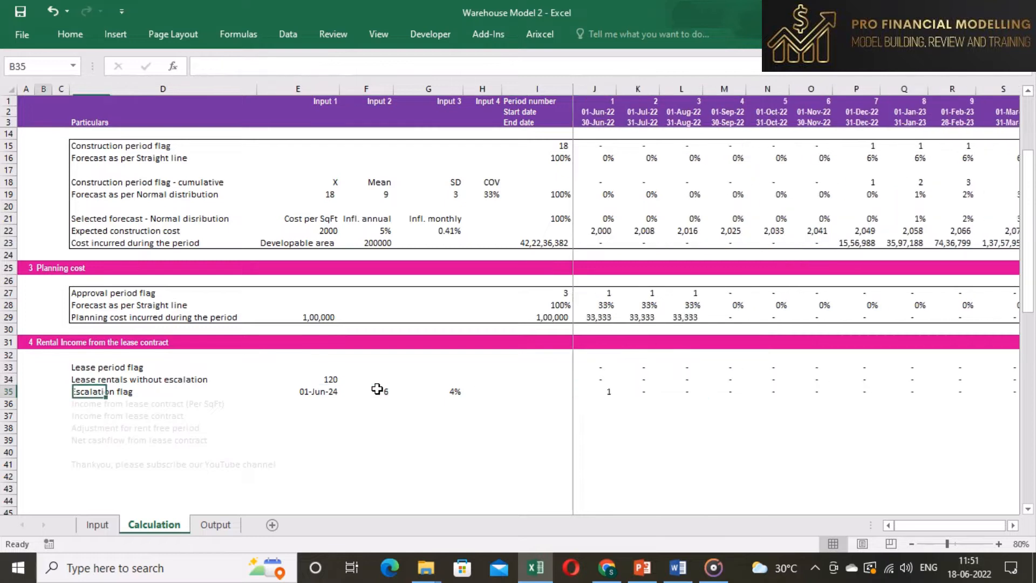
- Extend the first period's escalation flag to =IF(MONTH(J2)=$F$35,1,0)*IF(J2>$E$35,1,0) so escalation only applies after the lease start date
{"action": "key", "text": "Right"}
{"action": "key", "text": "Right"}
{"action": "key", "text": "Right"}
{"action": "key", "text": "Right"}
{"action": "key", "text": "Right"}
{"action": "key", "text": "Right"}
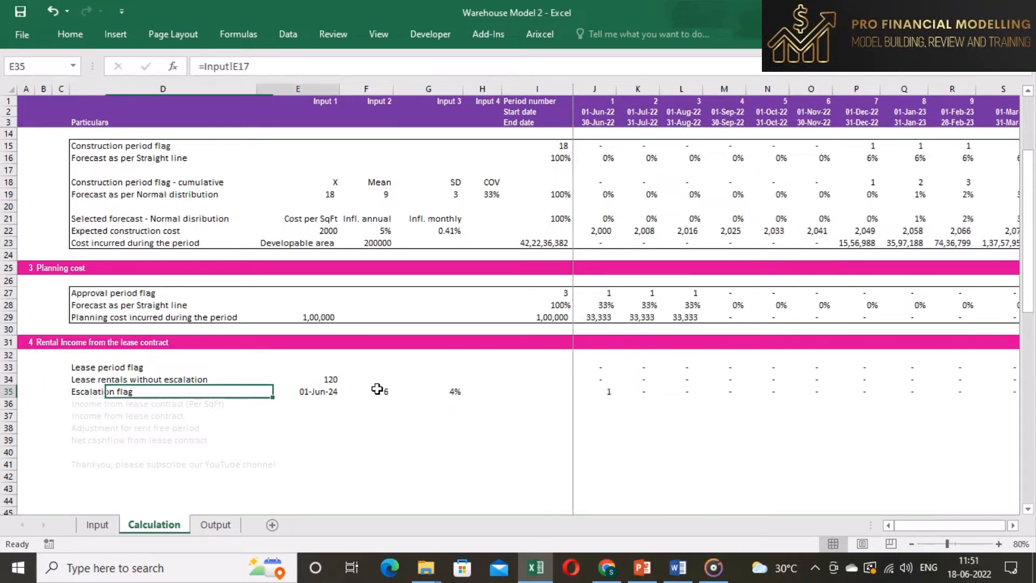
{"action": "key", "text": "Right"}
{"action": "key", "text": "Right"}
{"action": "key", "text": "Right"}
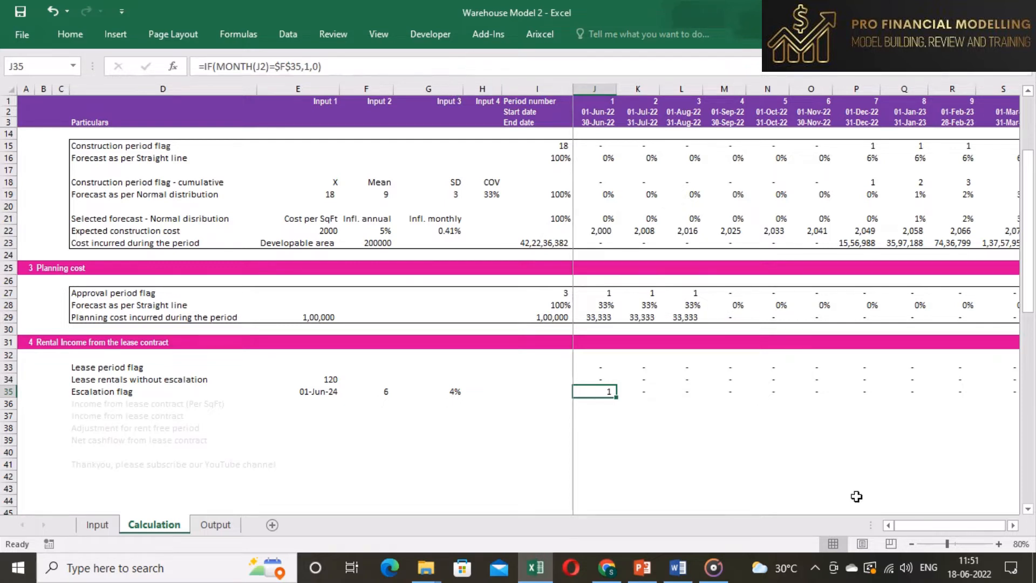
{"action": "left_click", "coordinate": [912, 545]}
{"action": "left_click", "coordinate": [359, 65]}
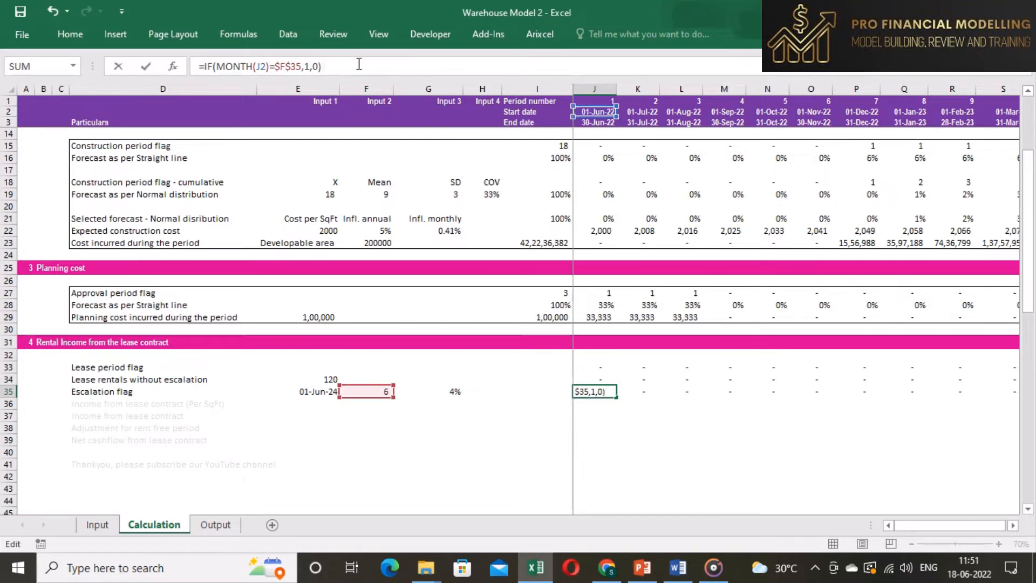
{"action": "key", "text": "ctrl+Return"}
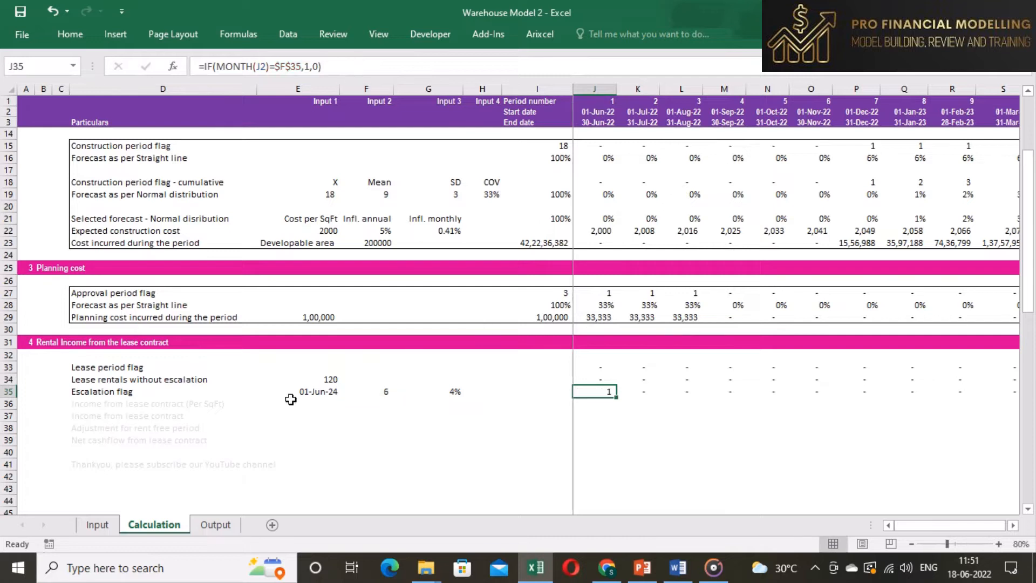
{"action": "left_click", "coordinate": [422, 65]}
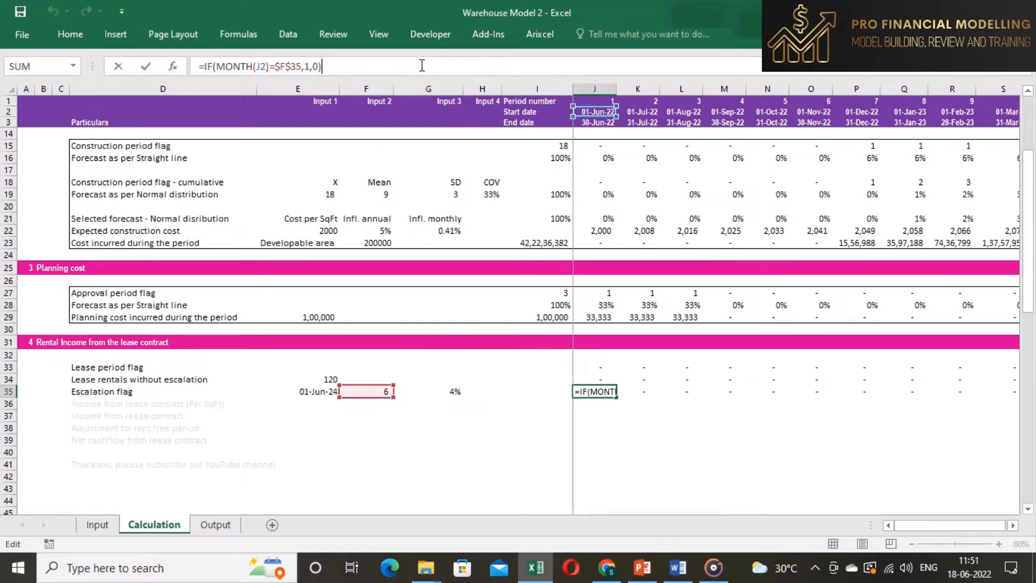
{"action": "type", "text": "*IF("}
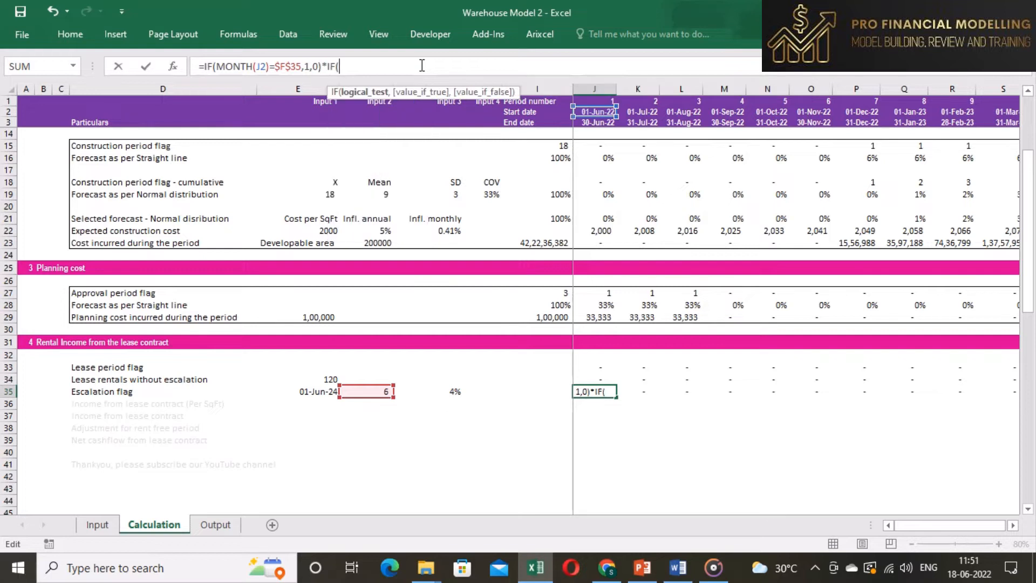
{"action": "left_click", "coordinate": [591, 111]}
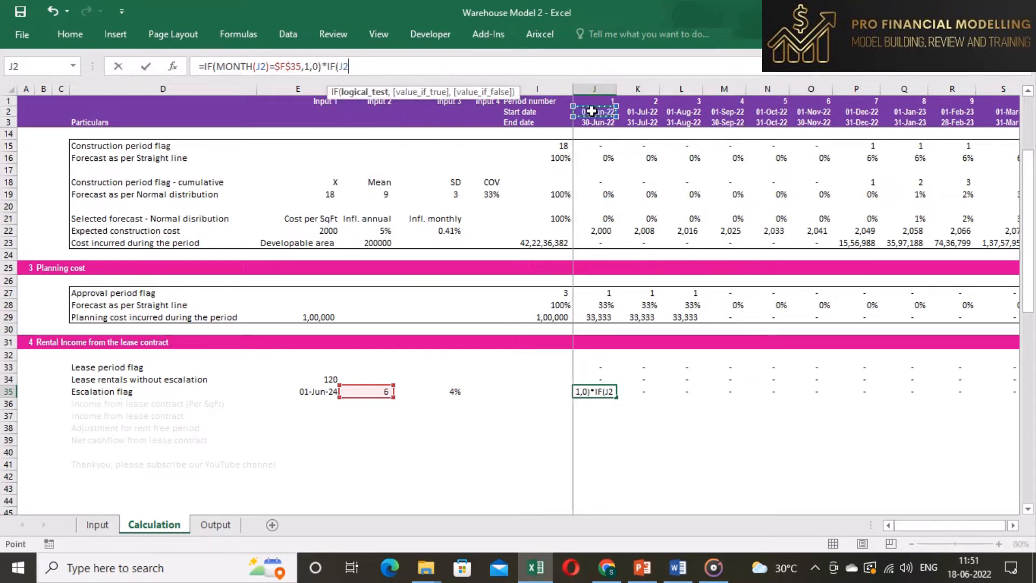
{"action": "type", "text": ">"}
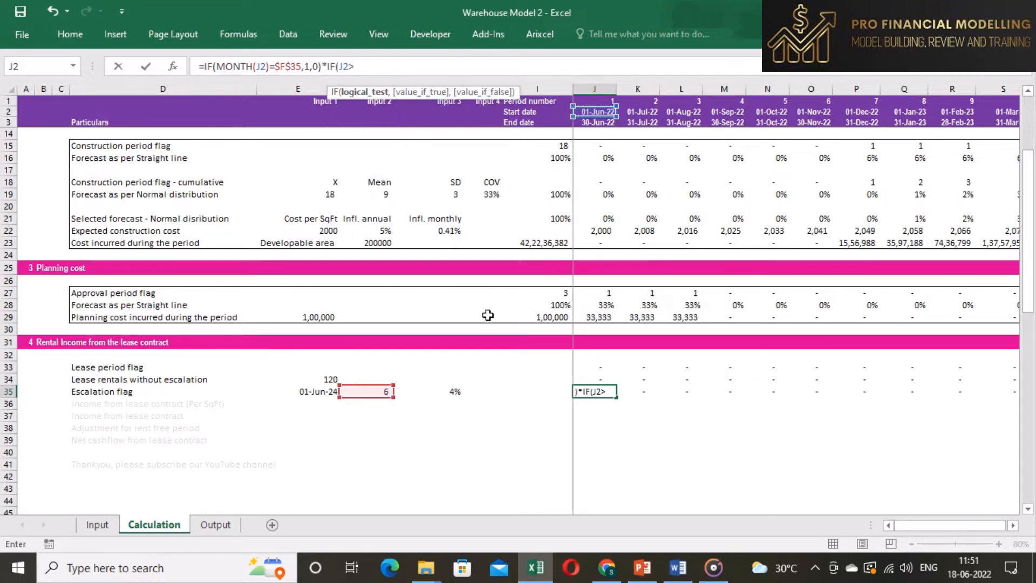
{"action": "left_click", "coordinate": [313, 391]}
{"action": "key", "text": "F4"}
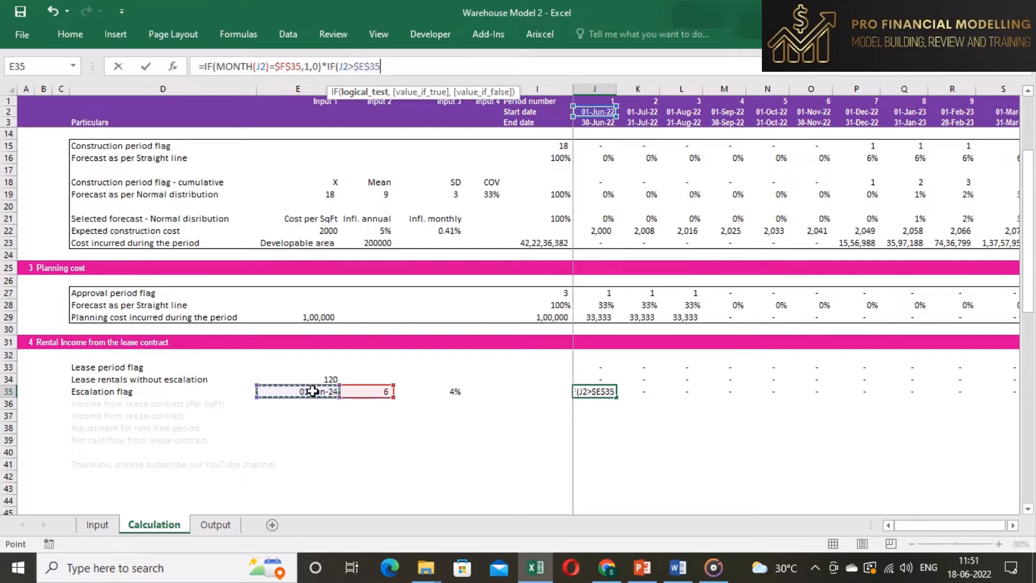
{"action": "type", "text": ",1,0"}
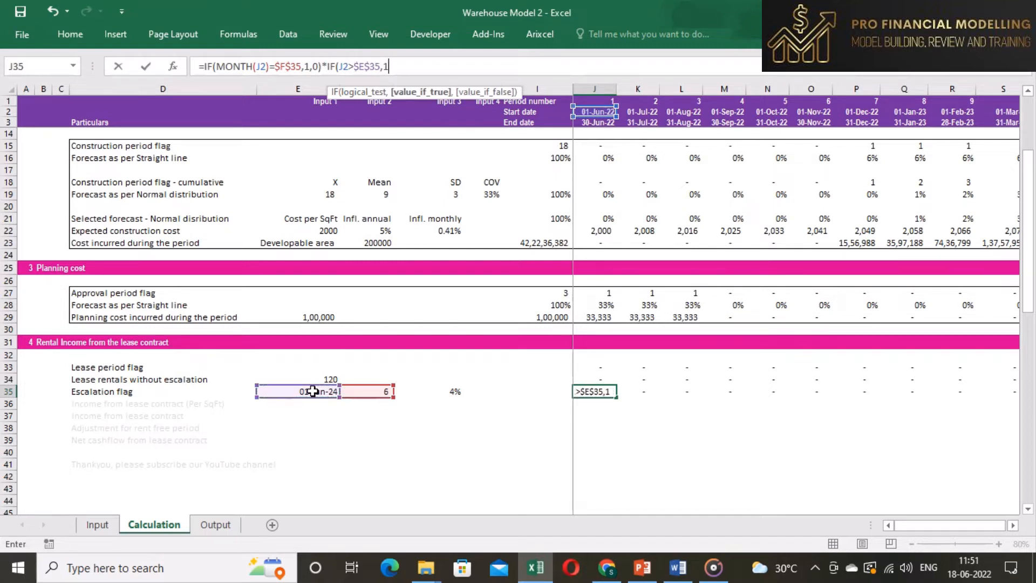
{"action": "type", "text": ")"}
{"action": "key", "text": "ctrl+Return"}
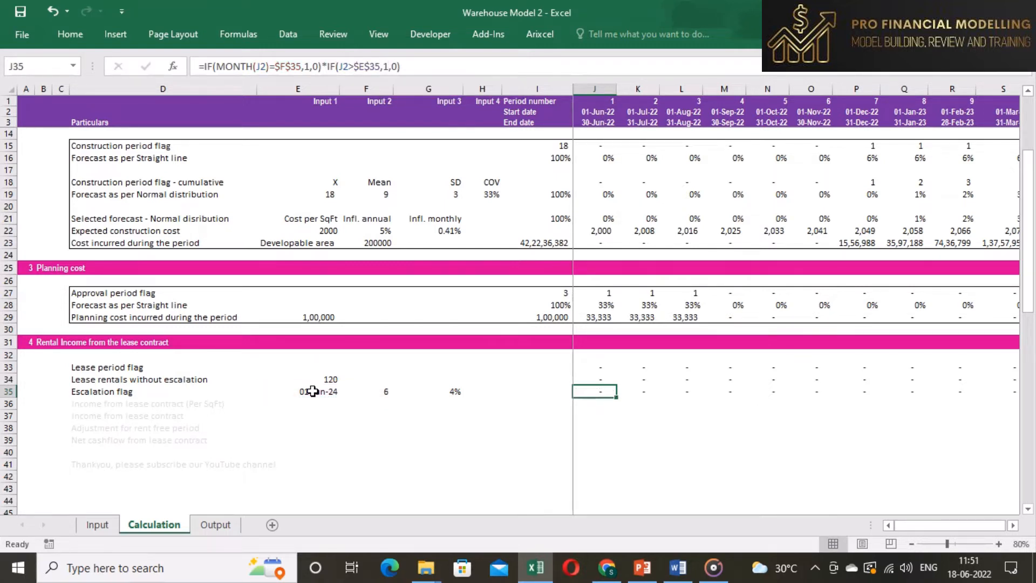
- Copy the updated escalation flag formula across the entire timeline row and review several periods
{"action": "key", "text": "ctrl+c"}
{"action": "key", "text": "ctrl+shift+Right"}
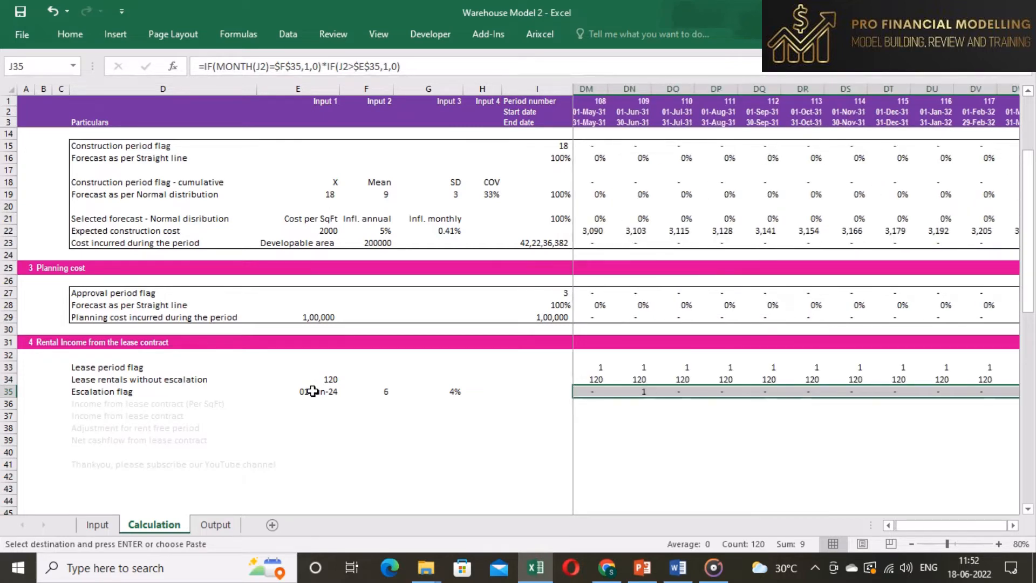
{"action": "key", "text": "Escape"}
{"action": "key", "text": "Right"}
{"action": "key", "text": "Right"}
{"action": "key", "text": "Right"}
{"action": "key", "text": "Right"}
{"action": "key", "text": "Right"}
{"action": "key", "text": "Right"}
{"action": "key", "text": "Right"}
{"action": "key", "text": "Right"}
{"action": "key", "text": "Right"}
{"action": "key", "text": "Right"}
{"action": "key", "text": "Right"}
{"action": "key", "text": "Right"}
{"action": "key", "text": "Right"}
{"action": "key", "text": "Right"}
{"action": "key", "text": "Right"}
{"action": "key", "text": "Right"}
{"action": "key", "text": "Right"}
{"action": "key", "text": "Right"}
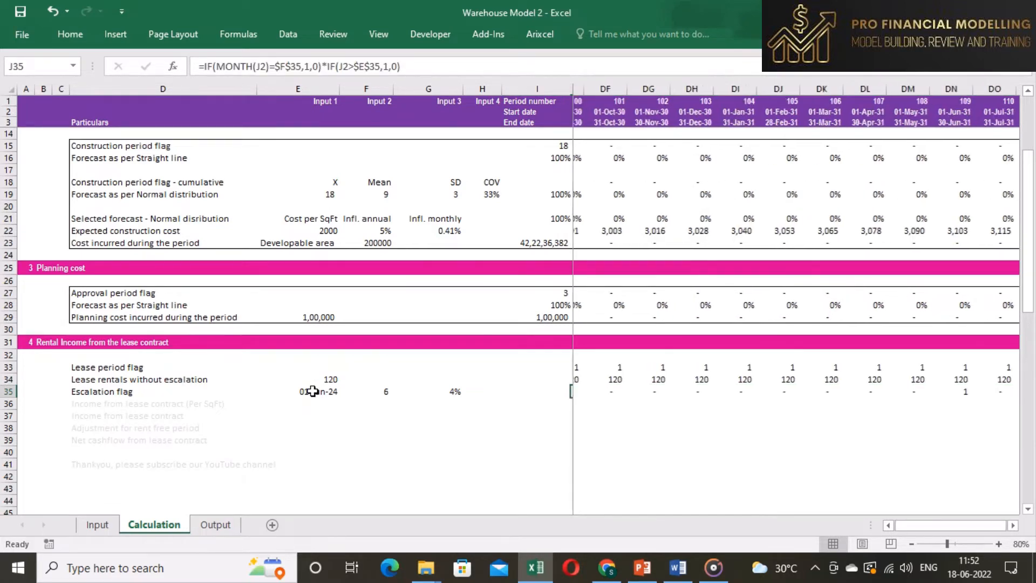
{"action": "key", "text": "Right"}
{"action": "key", "text": "Right"}
{"action": "key", "text": "Right"}
{"action": "key", "text": "Right"}
{"action": "key", "text": "Right"}
{"action": "key", "text": "Right"}
{"action": "key", "text": "Right"}
{"action": "key", "text": "Right"}
{"action": "key", "text": "Right"}
{"action": "key", "text": "Right"}
{"action": "key", "text": "Right"}
{"action": "key", "text": "Right"}
{"action": "key", "text": "Right"}
{"action": "key", "text": "Right"}
{"action": "key", "text": "Right"}
{"action": "key", "text": "Right"}
{"action": "key", "text": "Right"}
{"action": "key", "text": "Right"}
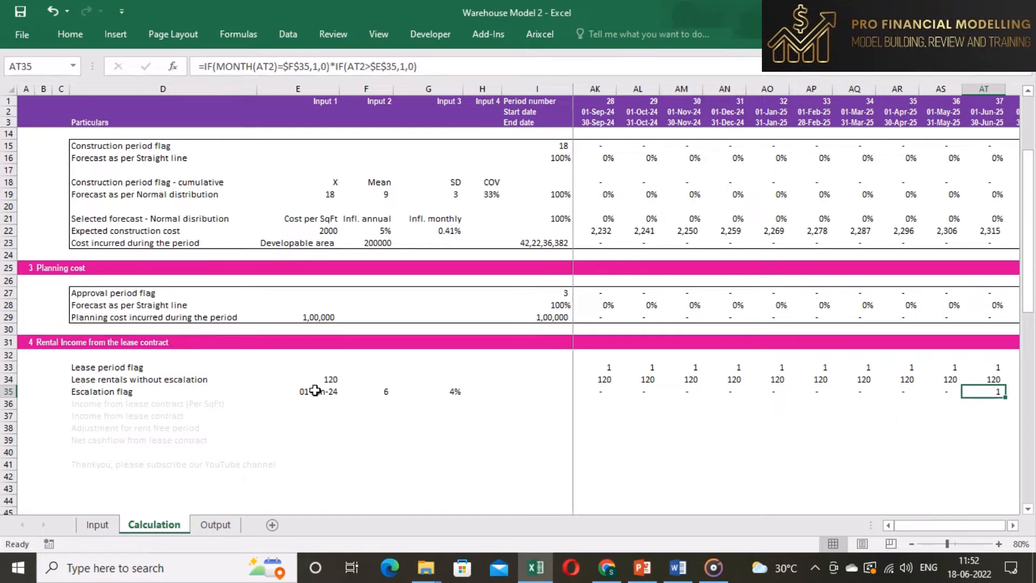
- Format the Income from lease contract (Per SqFt) label and set its first period to =IF(J2=$E$35,$E$34,0)+(I36*(1+($G$35*J35)))
{"action": "left_click", "coordinate": [153, 409]}
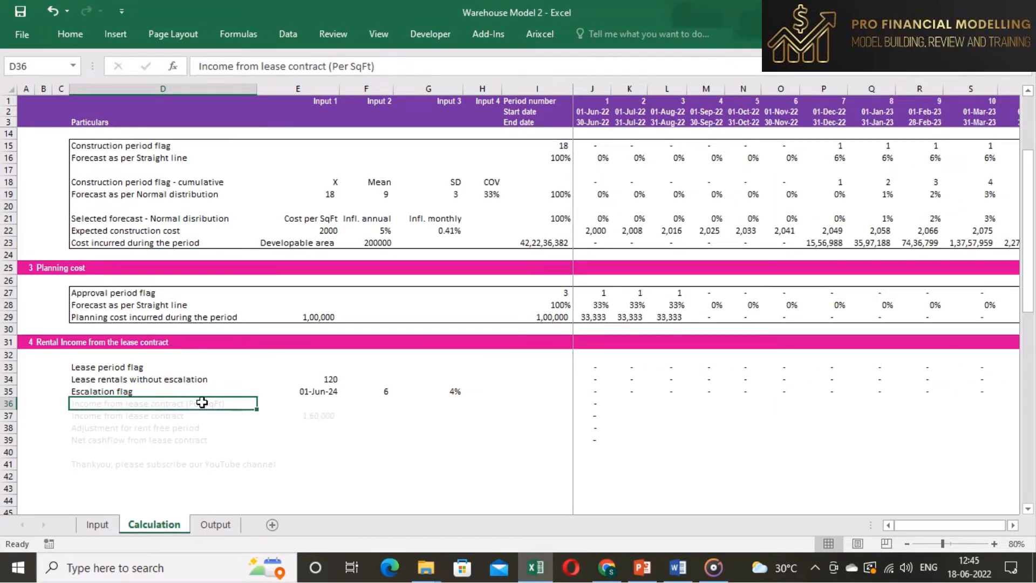
{"action": "key", "text": "ctrl+shift+c"}
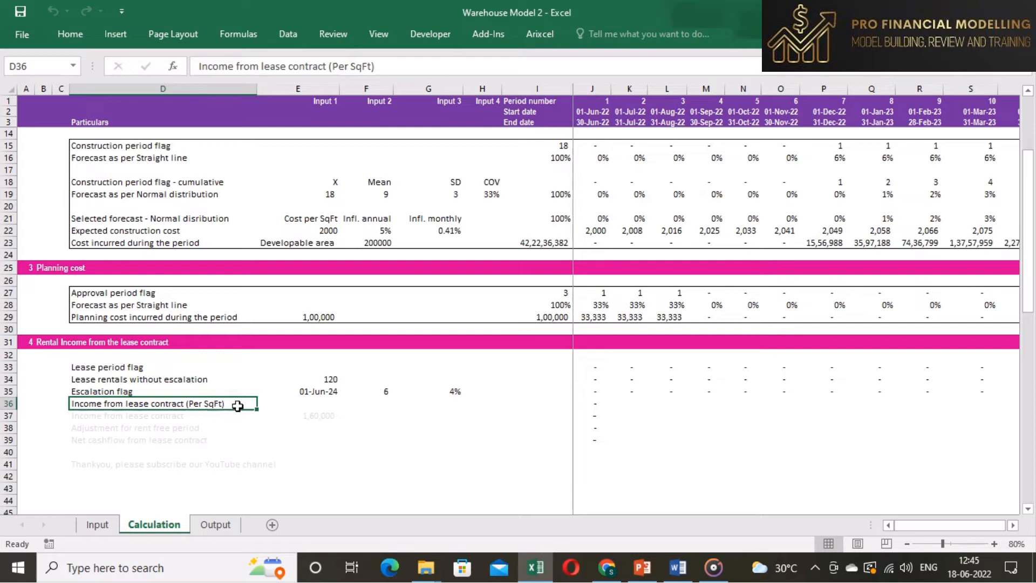
{"action": "left_click", "coordinate": [599, 406]}
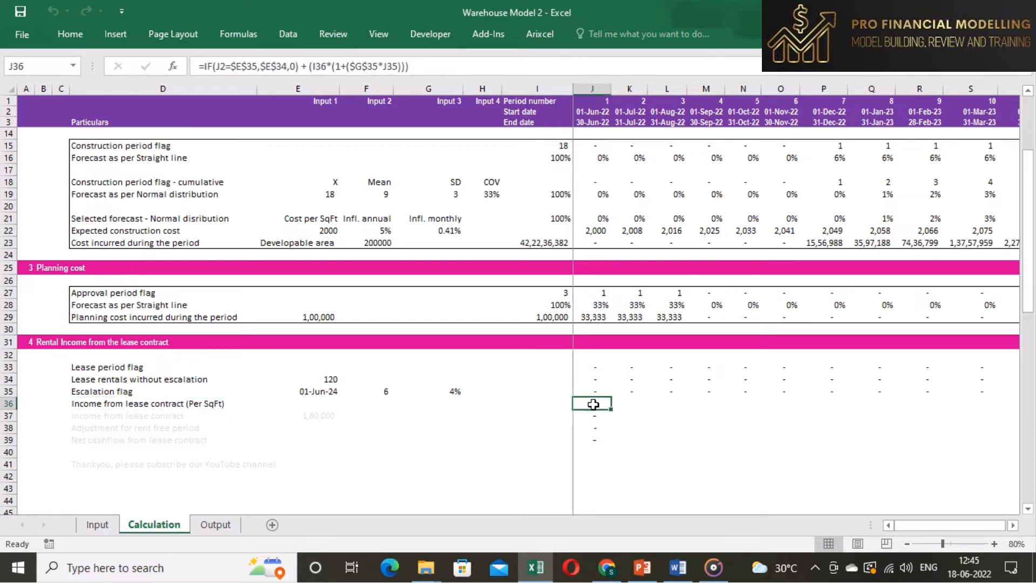
{"action": "left_click", "coordinate": [623, 59]}
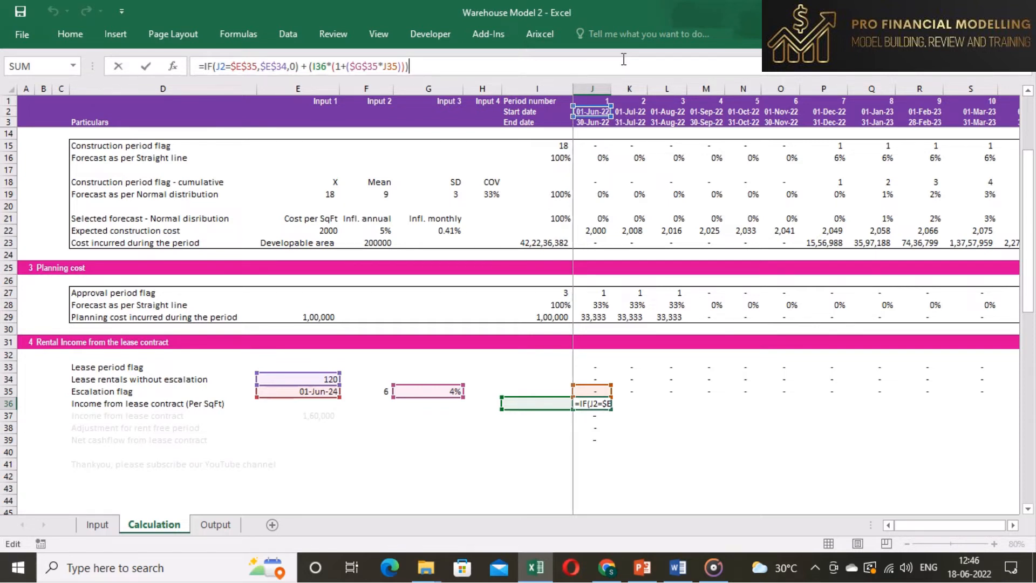
{"action": "key", "text": "ctrl+Return"}
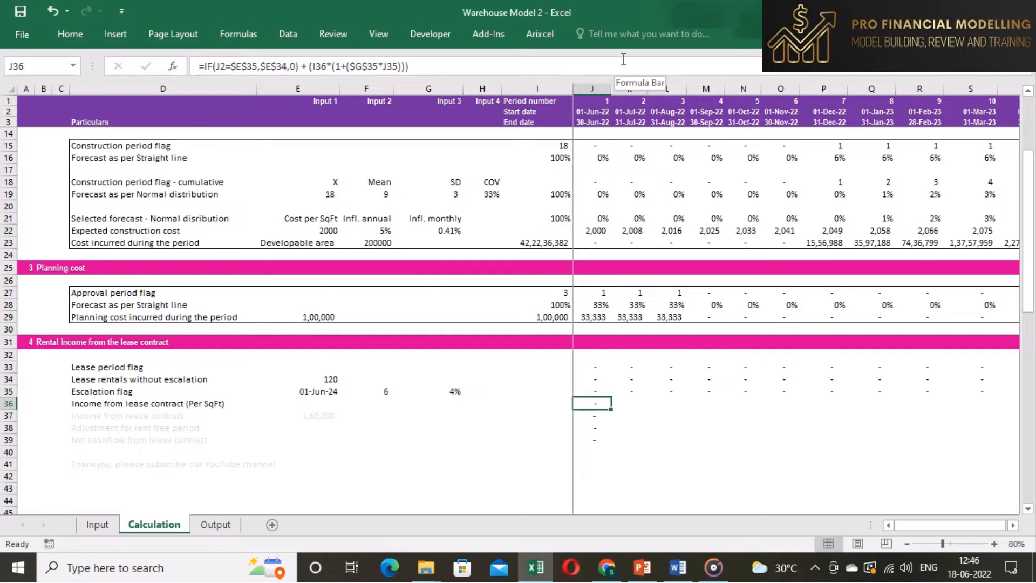
- Copy the per-SqFt income formula across the entire timeline row
{"action": "key", "text": "ctrl+c"}
{"action": "key", "text": "ctrl+shift+Right"}
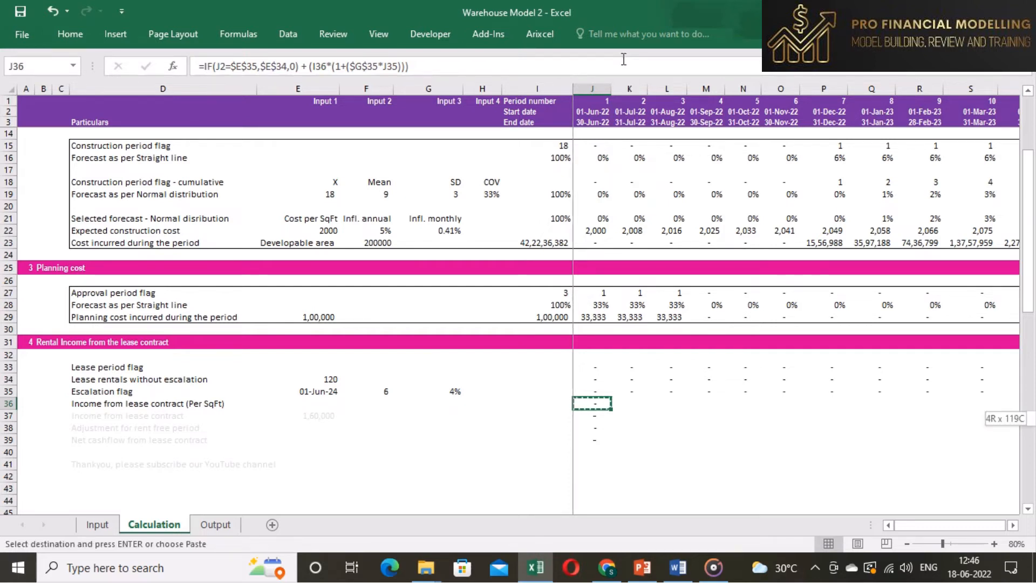
{"action": "key", "text": "Return"}
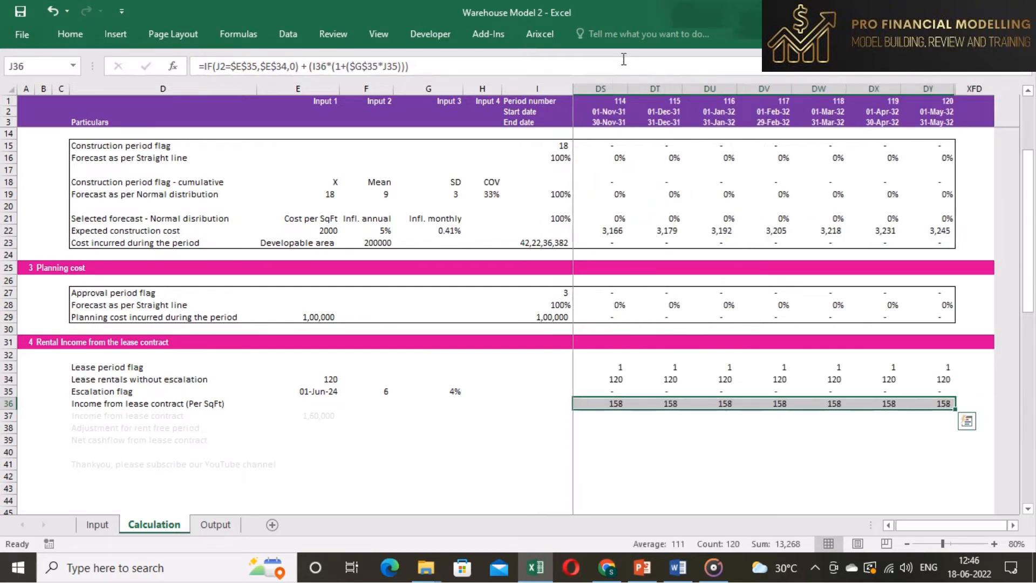
- Examine the per-SqFt income values across the periods around the lease start and escalation dates
{"action": "key", "text": "Left"}
{"action": "key", "text": "Right"}
{"action": "key", "text": "Right"}
{"action": "key", "text": "Right"}
{"action": "key", "text": "Right"}
{"action": "key", "text": "Right"}
{"action": "key", "text": "Right"}
{"action": "key", "text": "Right"}
{"action": "key", "text": "Right"}
{"action": "key", "text": "Right"}
{"action": "key", "text": "Right"}
{"action": "key", "text": "Right"}
{"action": "key", "text": "Right"}
{"action": "key", "text": "Right"}
{"action": "key", "text": "Right"}
{"action": "key", "text": "Right"}
{"action": "key", "text": "Right"}
{"action": "key", "text": "Right"}
{"action": "key", "text": "Right"}
{"action": "key", "text": "Right"}
{"action": "key", "text": "Right"}
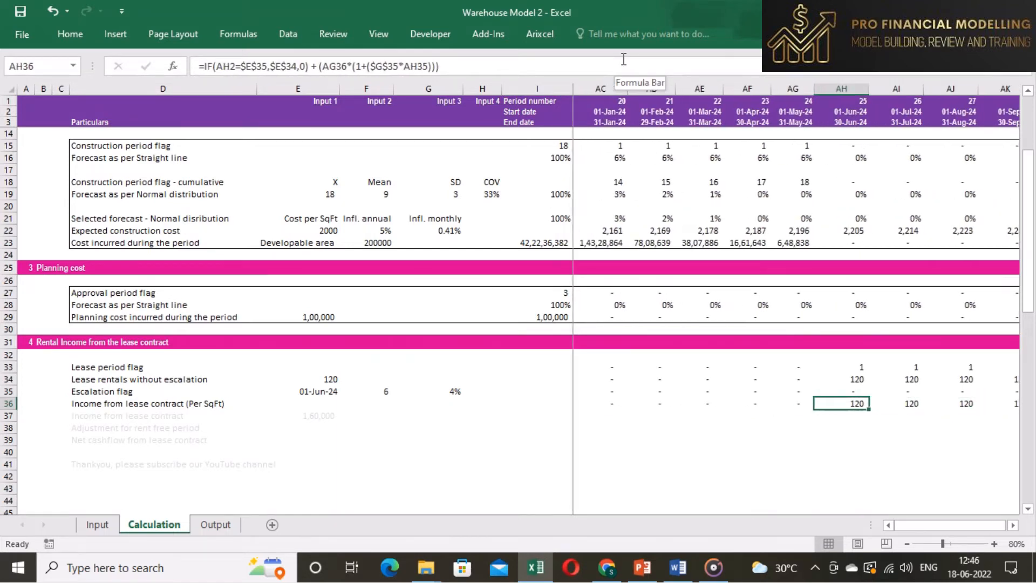
{"action": "key", "text": "shift+Right"}
{"action": "key", "text": "shift+Right"}
{"action": "key", "text": "shift+Right"}
{"action": "key", "text": "shift+Right"}
{"action": "key", "text": "shift+Right"}
{"action": "key", "text": "shift+Right"}
{"action": "key", "text": "shift+Right"}
{"action": "key", "text": "shift+Right"}
{"action": "key", "text": "shift+Right"}
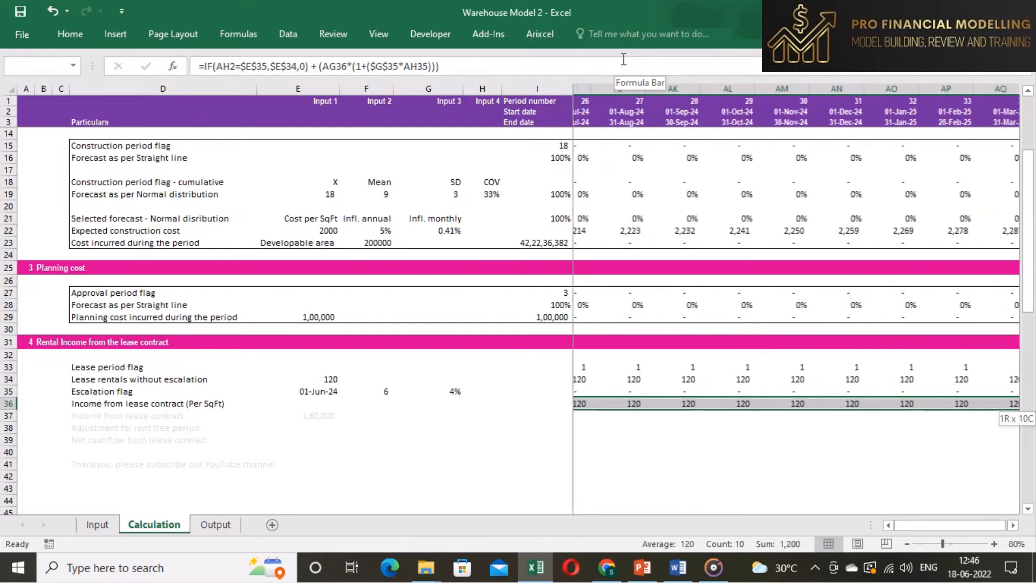
{"action": "key", "text": "shift+Right"}
{"action": "key", "text": "shift+Right"}
{"action": "key", "text": "shift+Right"}
{"action": "key", "text": "shift+Right"}
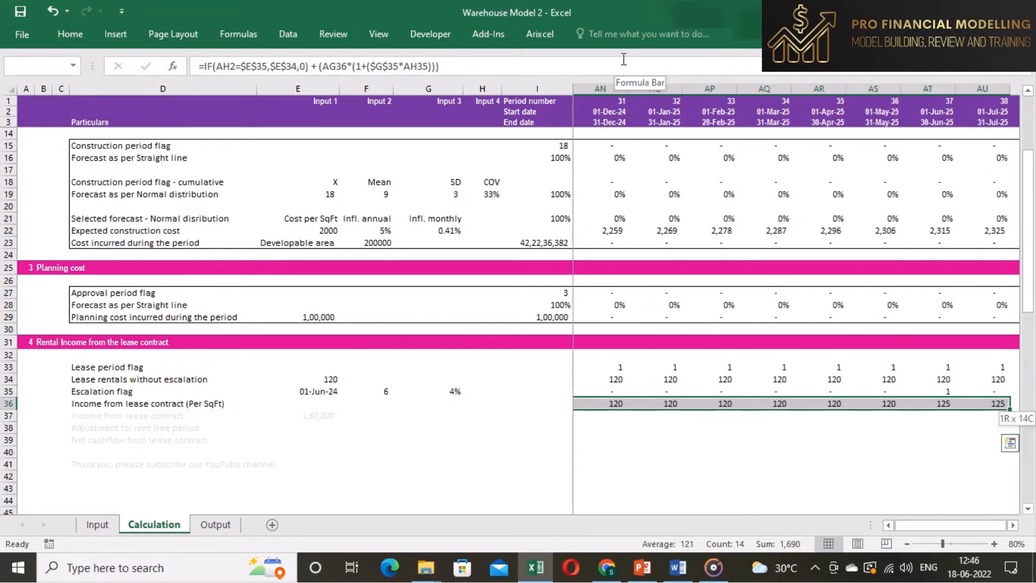
{"action": "key", "text": "shift+Right"}
{"action": "key", "text": "shift+Right"}
{"action": "key", "text": "shift+Right"}
{"action": "key", "text": "shift+Right"}
{"action": "key", "text": "shift+Right"}
{"action": "key", "text": "shift+Right"}
{"action": "key", "text": "shift+Right"}
{"action": "key", "text": "shift+Right"}
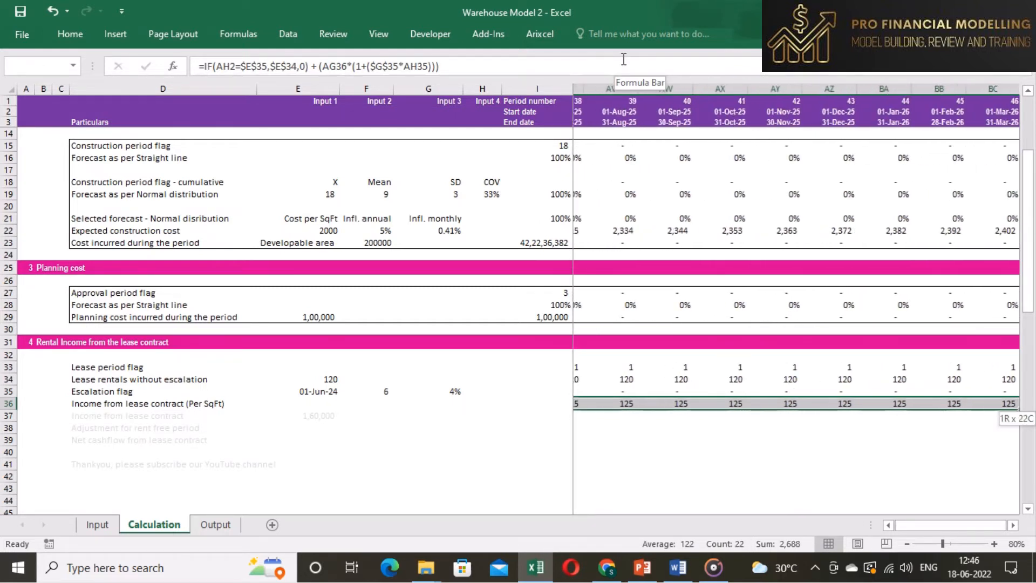
{"action": "key", "text": "shift+Right"}
{"action": "key", "text": "shift+Right"}
{"action": "key", "text": "shift+Right"}
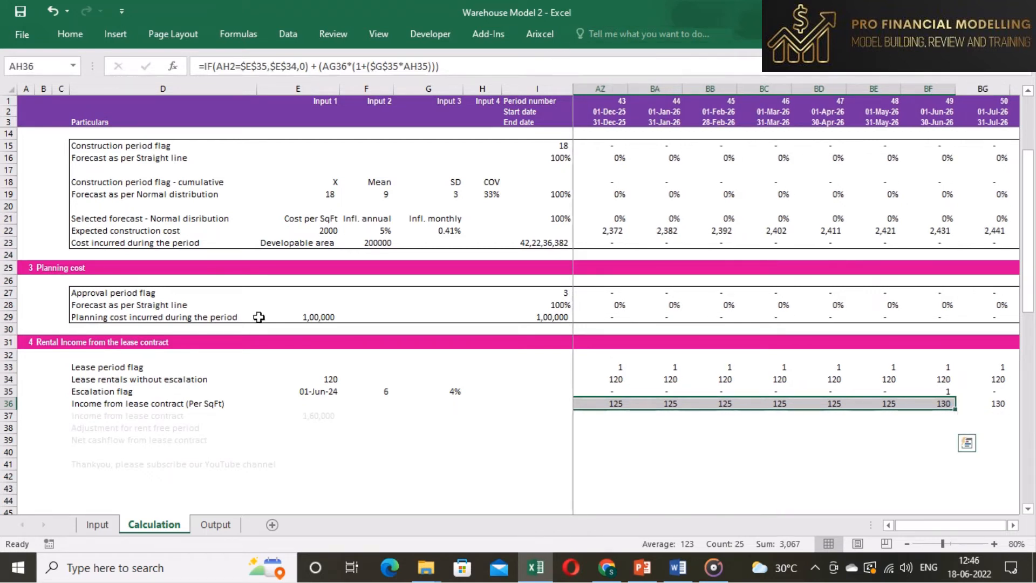
- Format the Income from lease contract label and link its input to the leasable area on the Input sheet
{"action": "left_click", "coordinate": [151, 415]}
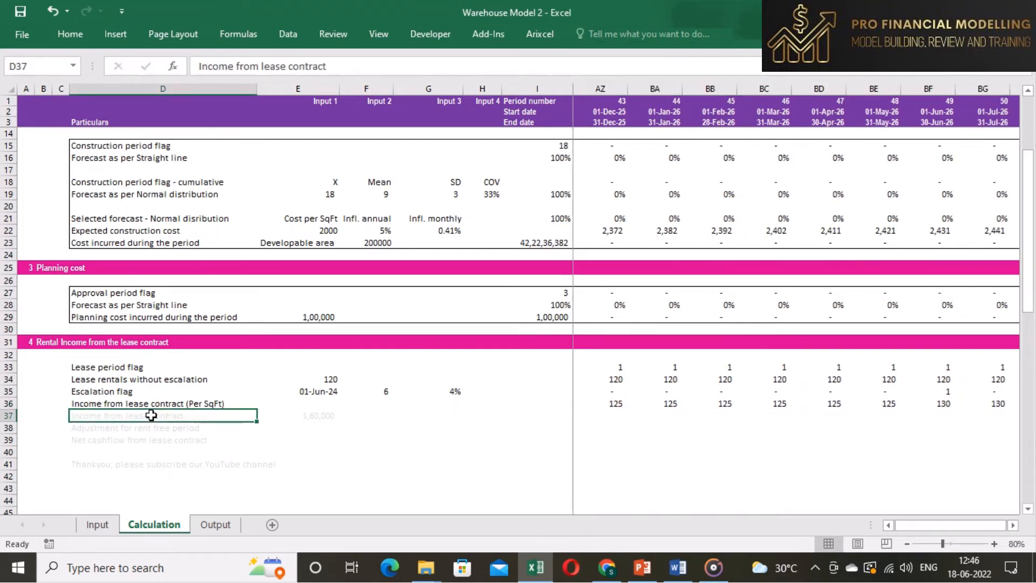
{"action": "key", "text": "ctrl+shift+b"}
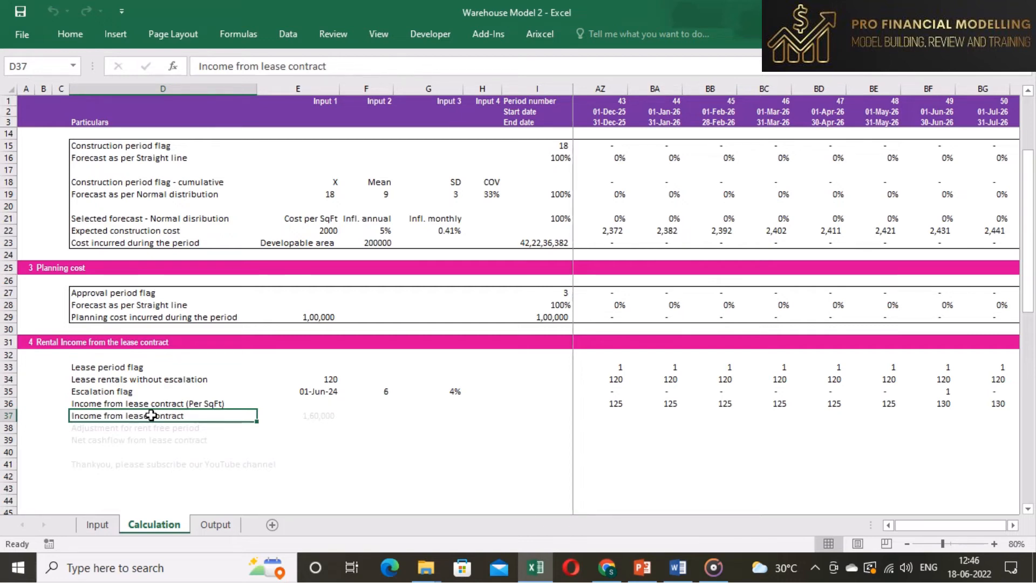
{"action": "key", "text": "Right"}
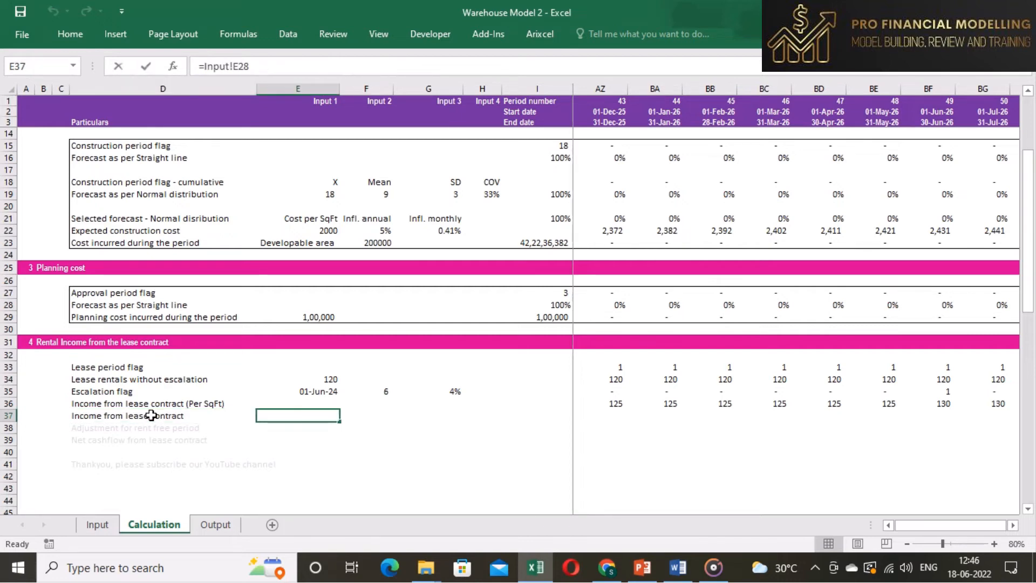
{"action": "type", "text": "="}
{"action": "left_click", "coordinate": [97, 524]}
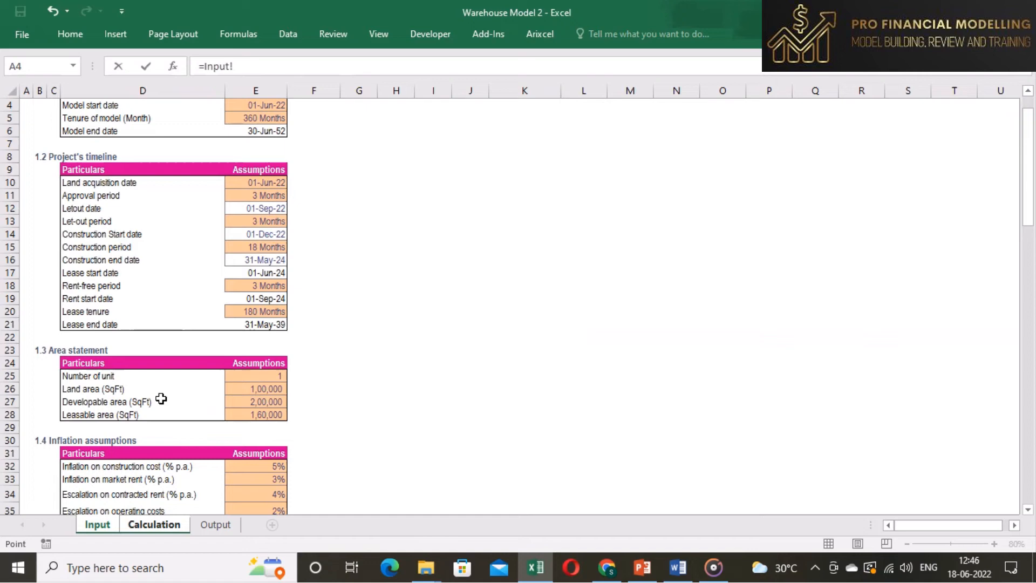
{"action": "left_click", "coordinate": [254, 412]}
{"action": "key", "text": "Return"}
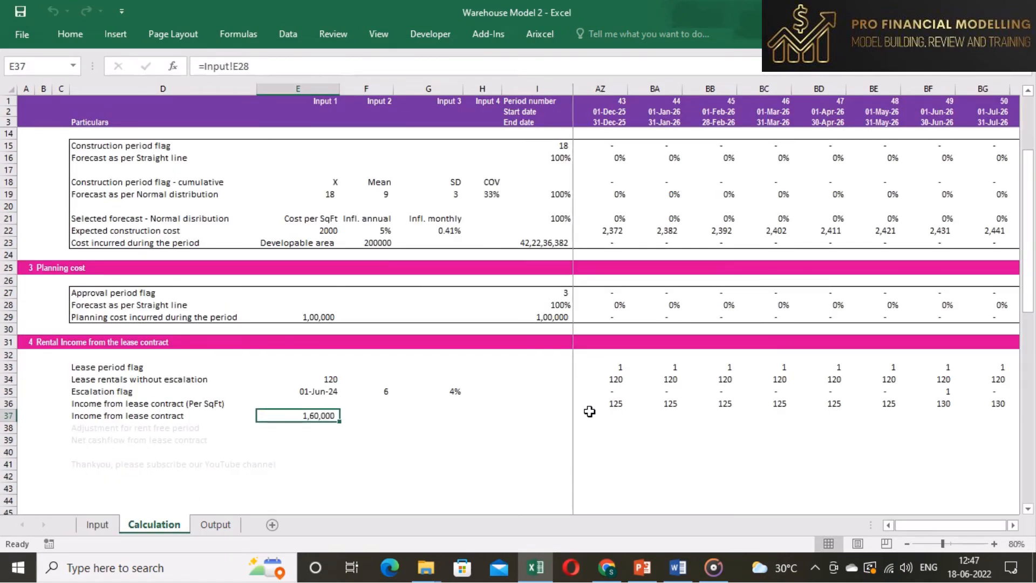
- Copy the =J36*$E$37 lease income formula across the entire timeline row
{"action": "left_click", "coordinate": [563, 422]}
{"action": "key", "text": "Right"}
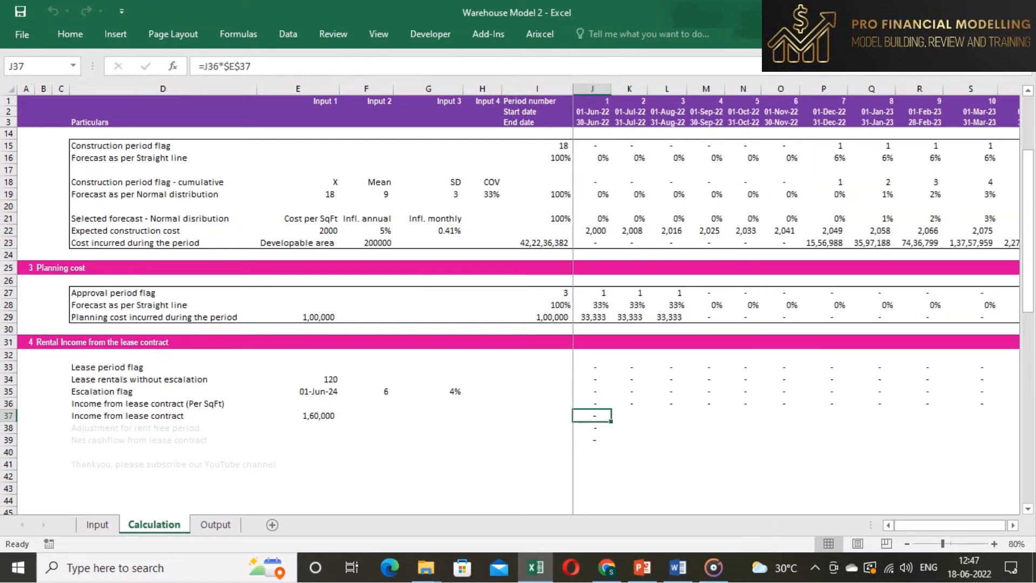
{"action": "key", "text": "F2"}
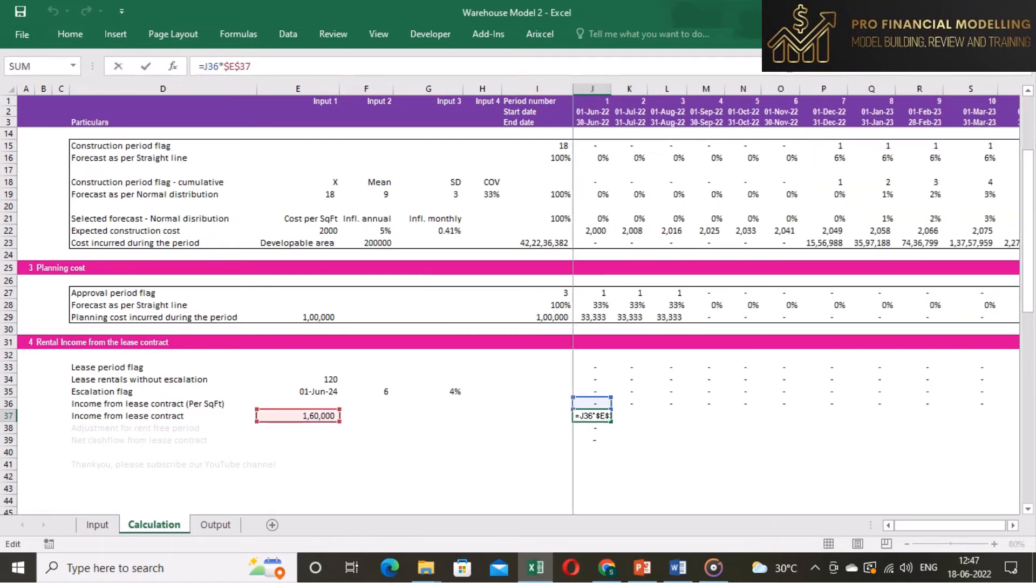
{"action": "key", "text": "Escape"}
{"action": "key", "text": "ctrl+c"}
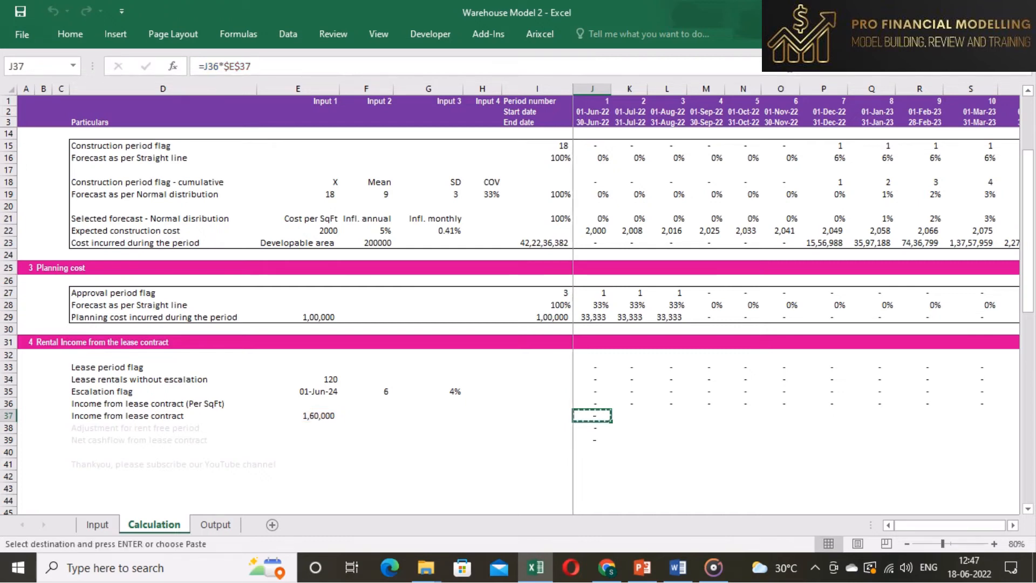
{"action": "key", "text": "ctrl+shift+Right"}
{"action": "key", "text": "Return"}
{"action": "key", "text": "Left"}
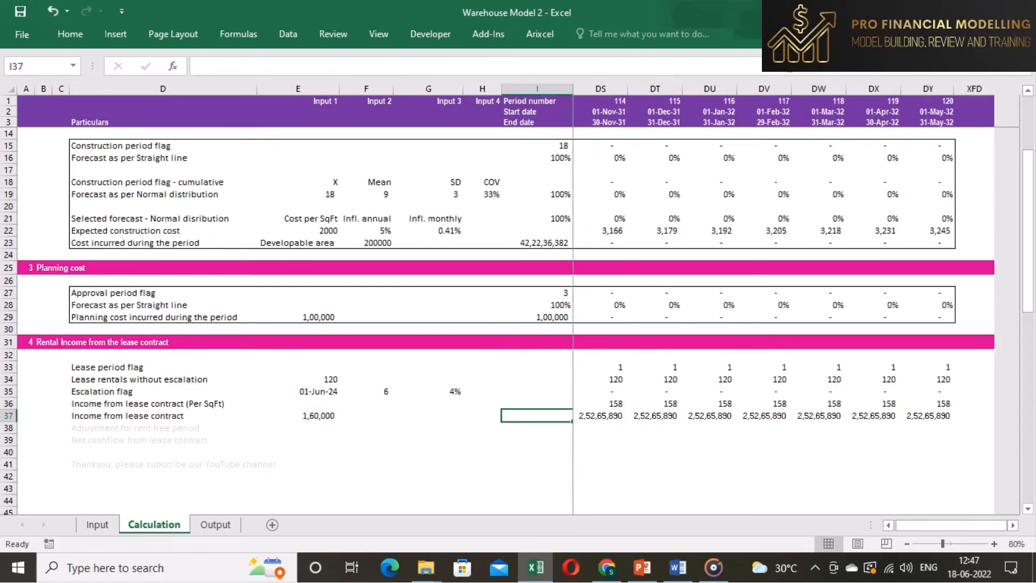
- Examine the lease income values across the timeline around the lease start and escalation dates
{"action": "key", "text": "Right"}
{"action": "key", "text": "Right"}
{"action": "key", "text": "Right"}
{"action": "key", "text": "Right"}
{"action": "key", "text": "Right"}
{"action": "key", "text": "Right"}
{"action": "key", "text": "Right"}
{"action": "key", "text": "Right"}
{"action": "key", "text": "Right"}
{"action": "key", "text": "Right"}
{"action": "key", "text": "Right"}
{"action": "key", "text": "Right"}
{"action": "key", "text": "Right"}
{"action": "key", "text": "Right"}
{"action": "key", "text": "Right"}
{"action": "key", "text": "Right"}
{"action": "key", "text": "Right"}
{"action": "key", "text": "Right"}
{"action": "key", "text": "Right"}
{"action": "key", "text": "Right"}
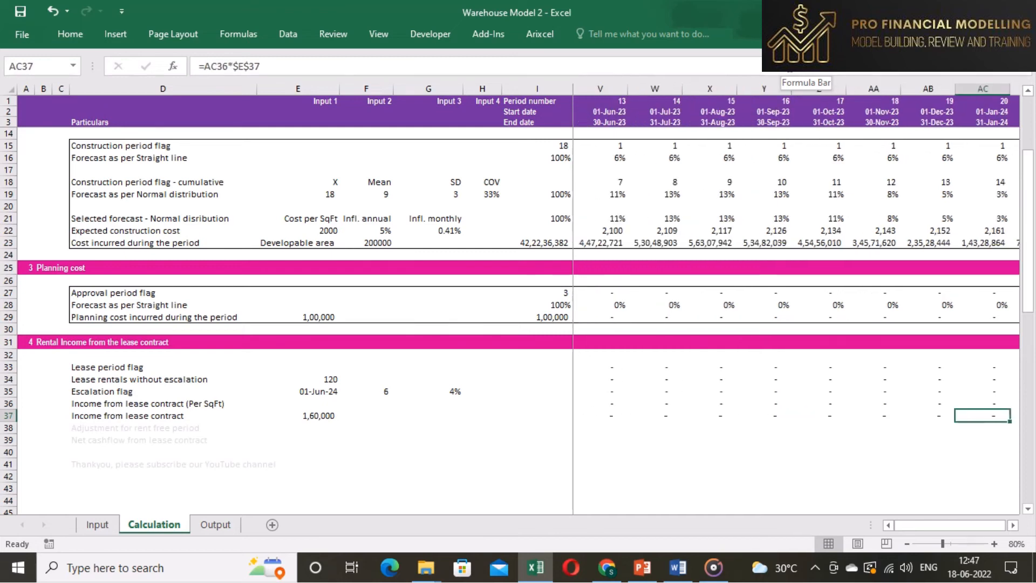
{"action": "key", "text": "Right"}
{"action": "key", "text": "Right"}
{"action": "key", "text": "Right"}
{"action": "key", "text": "Right"}
{"action": "key", "text": "Right"}
{"action": "key", "text": "Right"}
{"action": "key", "text": "Right"}
{"action": "key", "text": "Right"}
{"action": "key", "text": "Right"}
{"action": "key", "text": "Right"}
{"action": "key", "text": "Right"}
{"action": "key", "text": "Right"}
{"action": "key", "text": "Left"}
{"action": "key", "text": "Left"}
{"action": "key", "text": "Left"}
{"action": "key", "text": "Left"}
{"action": "key", "text": "Left"}
{"action": "key", "text": "Left"}
{"action": "key", "text": "Left"}
{"action": "key", "text": "Left"}
{"action": "key", "text": "Left"}
{"action": "key", "text": "Left"}
{"action": "key", "text": "Left"}
{"action": "key", "text": "Left"}
{"action": "key", "text": "Left"}
{"action": "key", "text": "Left"}
{"action": "key", "text": "Left"}
{"action": "key", "text": "Left"}
{"action": "key", "text": "Left"}
{"action": "key", "text": "Left"}
{"action": "key", "text": "Left"}
{"action": "key", "text": "Left"}
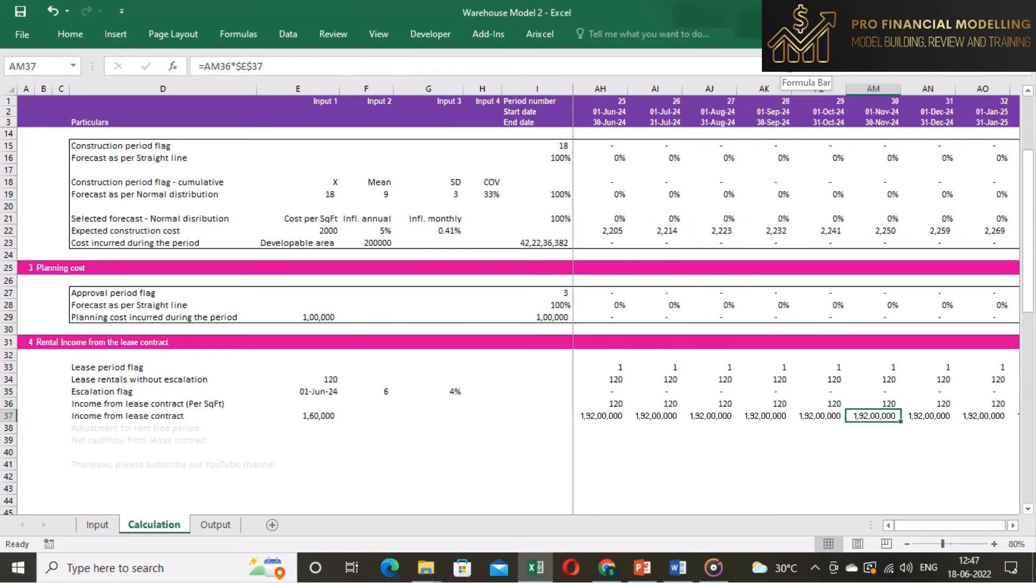
- Enter the =J37*(J10) rent-free adjustment formula and copy it across the entire timeline row
{"action": "key", "text": "Down"}
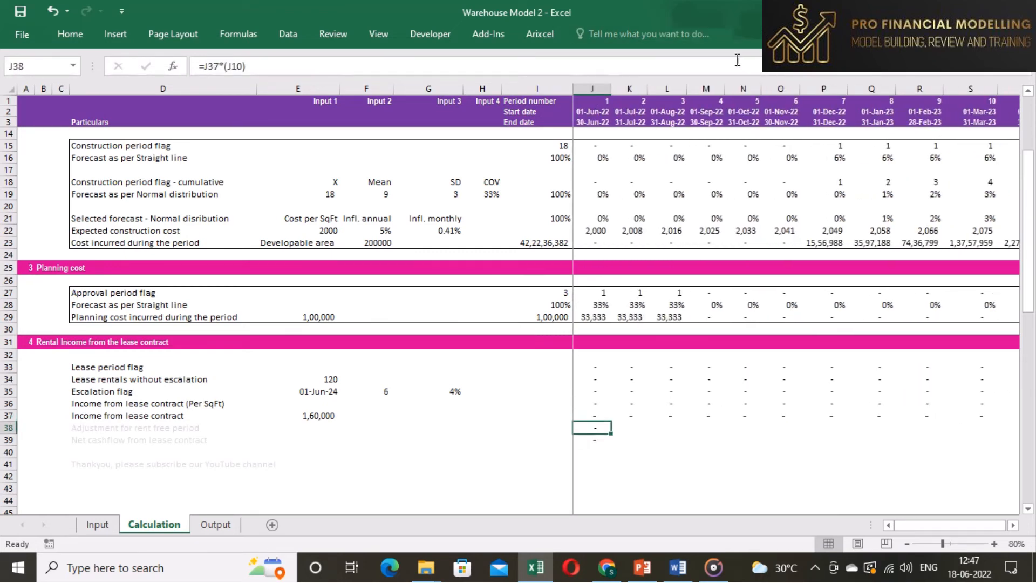
{"action": "left_click", "coordinate": [739, 65]}
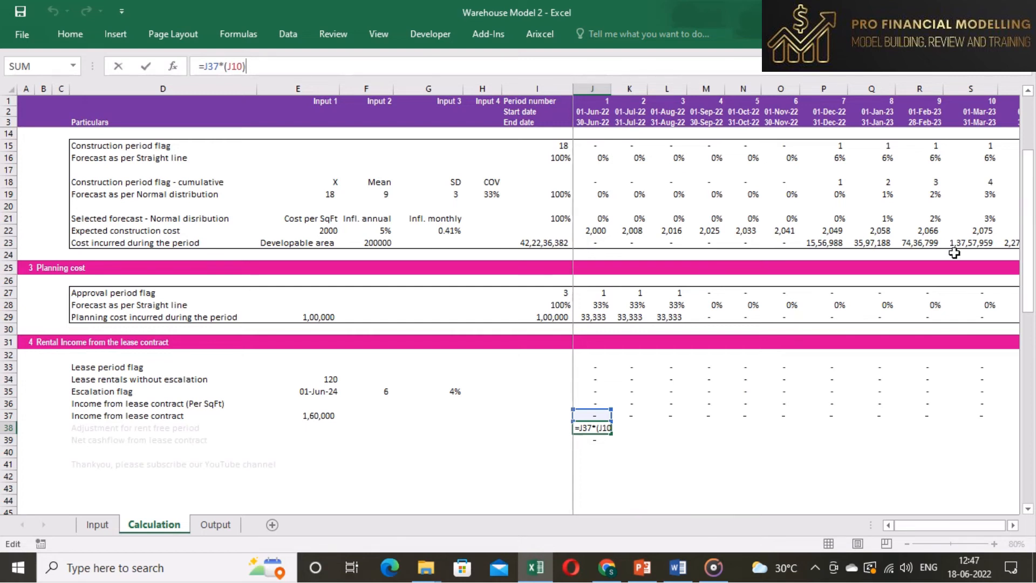
{"action": "scroll", "coordinate": [1028, 256], "scroll_direction": "right", "scroll_amount": 3}
{"action": "scroll", "coordinate": [1027, 256], "scroll_direction": "right", "scroll_amount": 2}
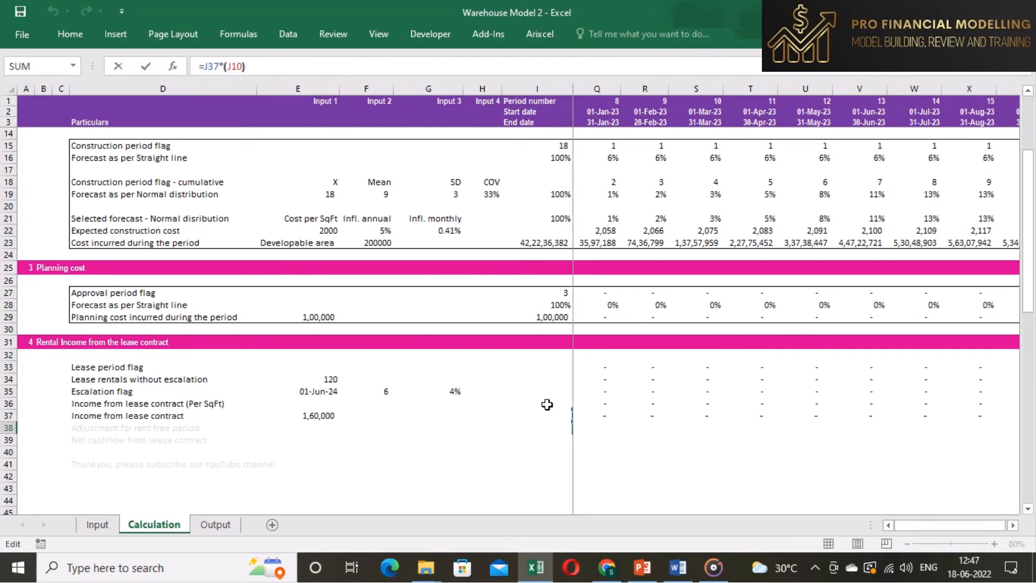
{"action": "key", "text": "ctrl+Return"}
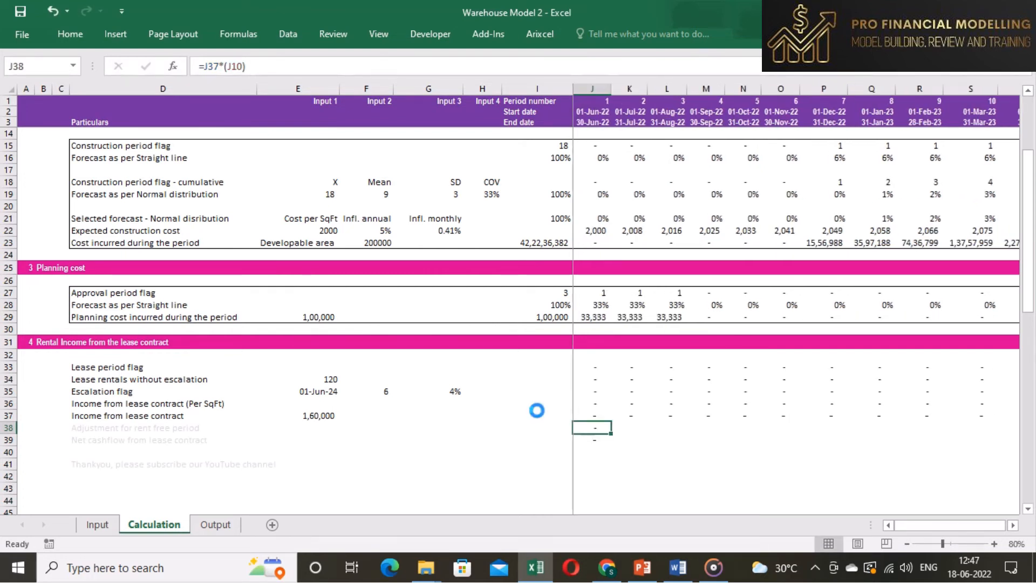
{"action": "key", "text": "ctrl+c"}
{"action": "key", "text": "ctrl+shift+Right"}
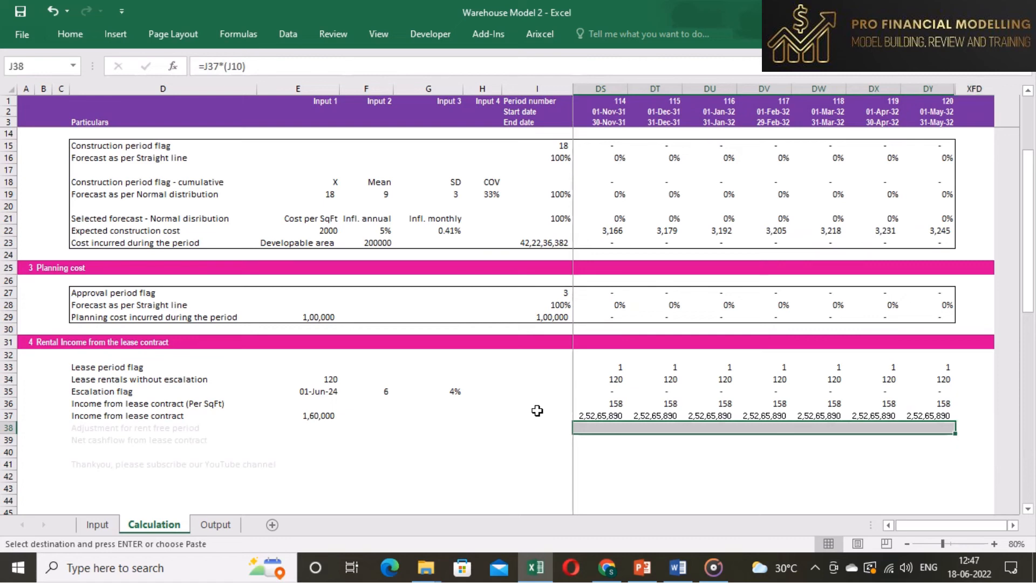
{"action": "key", "text": "Return"}
- Examine the rent-free adjustment values across the timeline periods
{"action": "key", "text": "Right"}
{"action": "key", "text": "Right"}
{"action": "key", "text": "Right"}
{"action": "key", "text": "Right"}
{"action": "key", "text": "Right"}
{"action": "key", "text": "Right"}
{"action": "key", "text": "Right"}
{"action": "key", "text": "Right"}
{"action": "key", "text": "Right"}
{"action": "key", "text": "Right"}
{"action": "key", "text": "Right"}
{"action": "key", "text": "Right"}
{"action": "key", "text": "Right"}
{"action": "key", "text": "Right"}
{"action": "key", "text": "Right"}
{"action": "key", "text": "Right"}
{"action": "key", "text": "Right"}
{"action": "key", "text": "Right"}
{"action": "key", "text": "Right"}
{"action": "key", "text": "Right"}
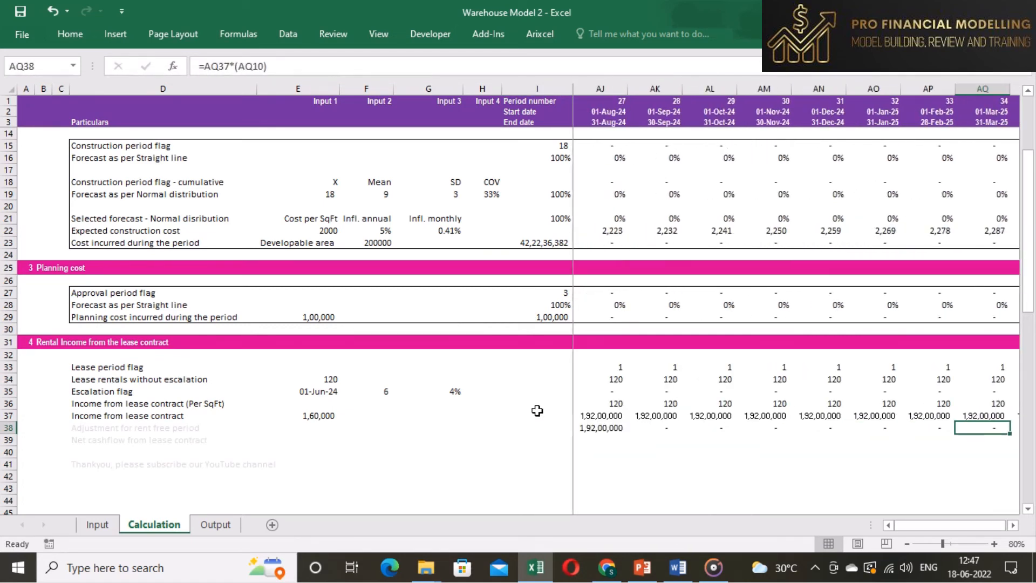
{"action": "key", "text": "Left"}
{"action": "key", "text": "ctrl+Left"}
{"action": "key", "text": "Left"}
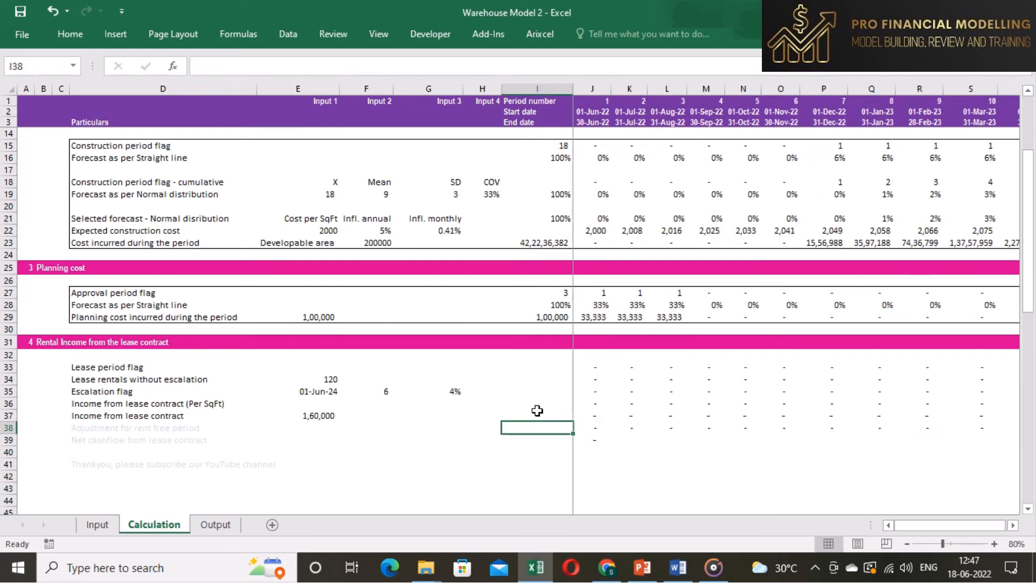
{"action": "key", "text": "Right"}
{"action": "key", "text": "Left"}
{"action": "key", "text": "Left"}
{"action": "key", "text": "Left"}
{"action": "key", "text": "Left"}
{"action": "key", "text": "Left"}
{"action": "key", "text": "Left"}
{"action": "key", "text": "Left"}
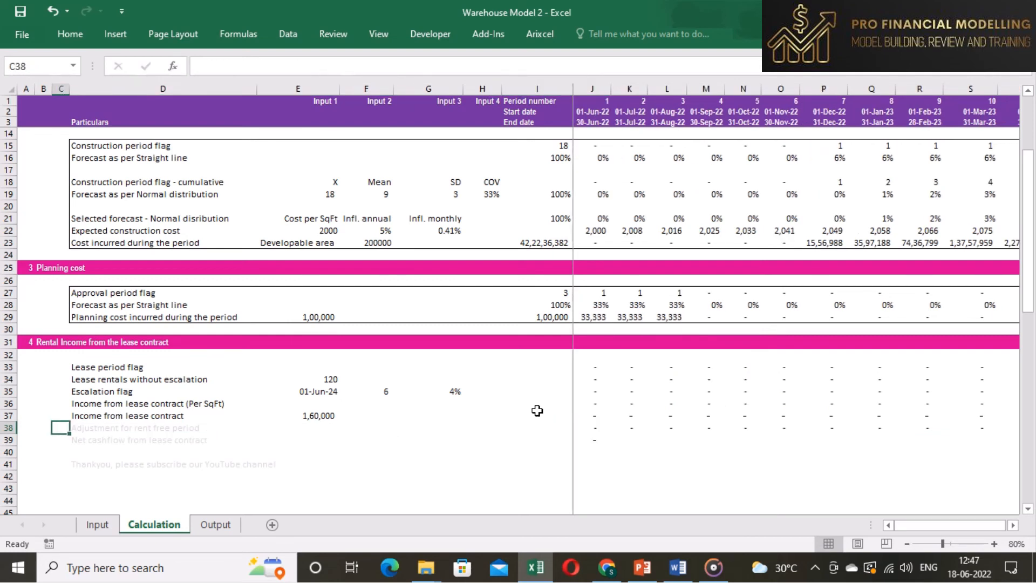
- Restyle the Adjustment for rent free period and Net cashflow from lease contract labels as regular text
{"action": "key", "text": "Right"}
{"action": "key", "text": "shift+Down"}
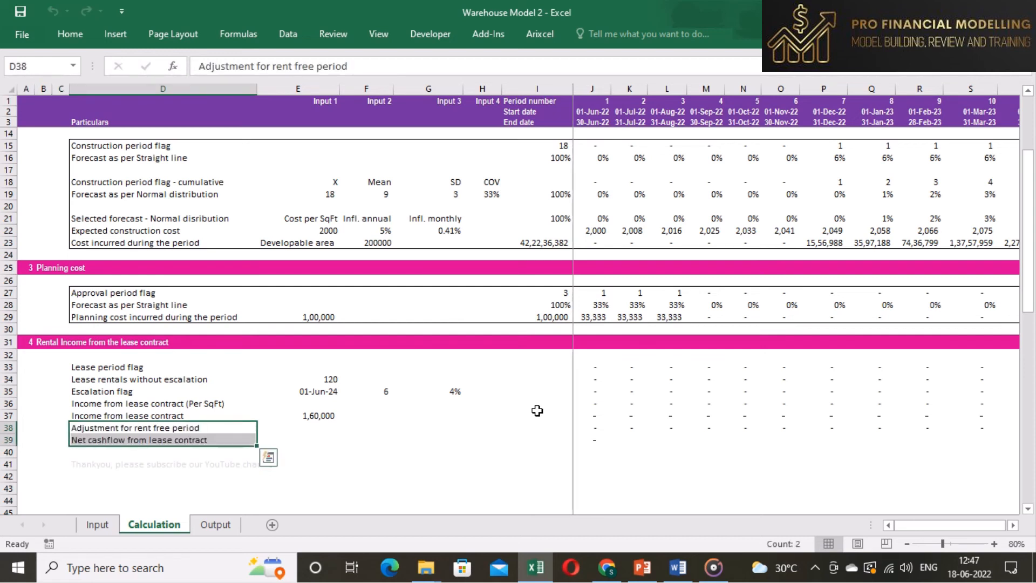
{"action": "key", "text": "Down"}
{"action": "key", "text": "Right"}
{"action": "key", "text": "Right"}
{"action": "key", "text": "Right"}
{"action": "key", "text": "Right"}
{"action": "key", "text": "Right"}
{"action": "key", "text": "Right"}
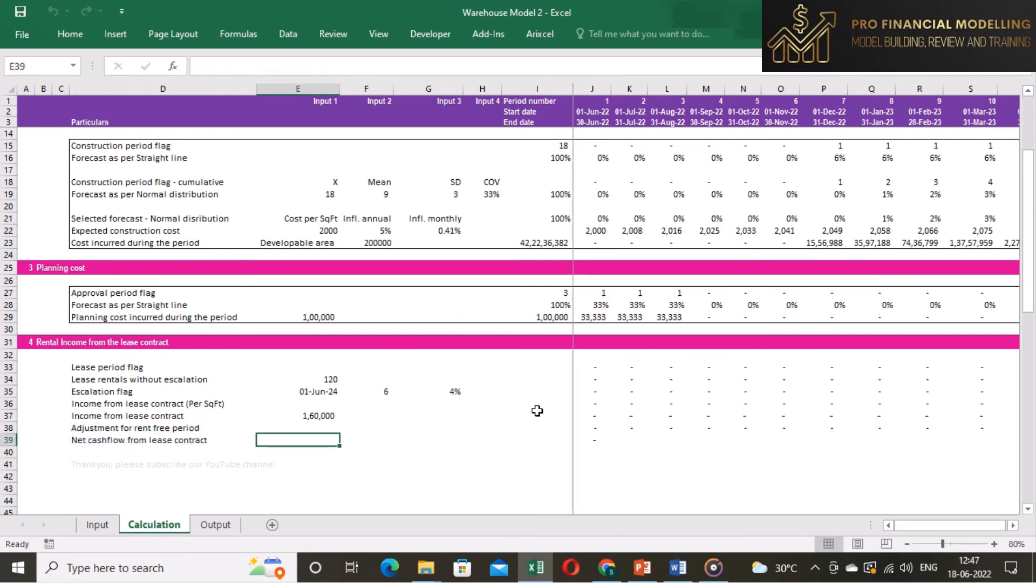
- Copy the =J37-J38 net cashflow formula across the entire timeline row
{"action": "key", "text": "ctrl+c"}
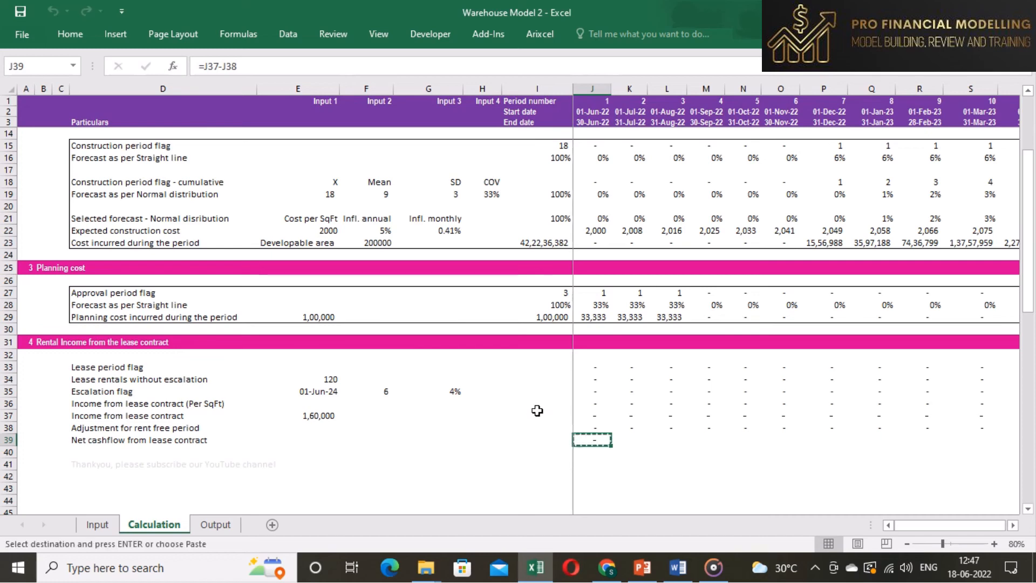
{"action": "key", "text": "ctrl+shift+Right"}
{"action": "key", "text": "ctrl+v"}
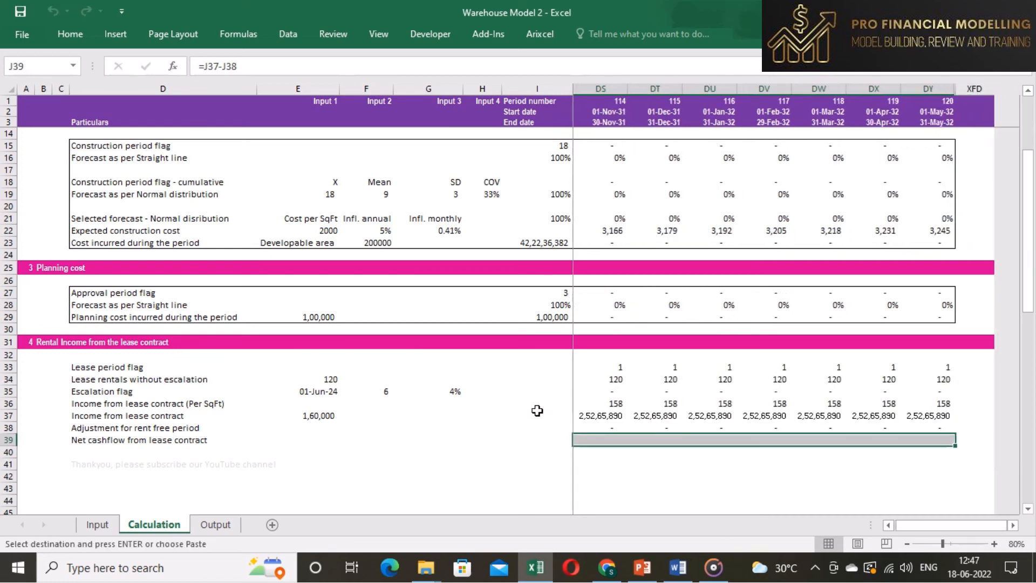
{"action": "key", "text": "Escape"}
- Examine the net cashflow values across the periods around the rent-free period
{"action": "key", "text": "Left"}
{"action": "key", "text": "Right"}
{"action": "key", "text": "Right"}
{"action": "key", "text": "Right"}
{"action": "key", "text": "Right"}
{"action": "key", "text": "Right"}
{"action": "key", "text": "Right"}
{"action": "key", "text": "Right"}
{"action": "key", "text": "Right"}
{"action": "key", "text": "Right"}
{"action": "key", "text": "Right"}
{"action": "key", "text": "Right"}
{"action": "key", "text": "Right"}
{"action": "key", "text": "Right"}
{"action": "key", "text": "Right"}
{"action": "key", "text": "Right"}
{"action": "key", "text": "Right"}
{"action": "key", "text": "Right"}
{"action": "key", "text": "Right"}
{"action": "key", "text": "Right"}
{"action": "key", "text": "Right"}
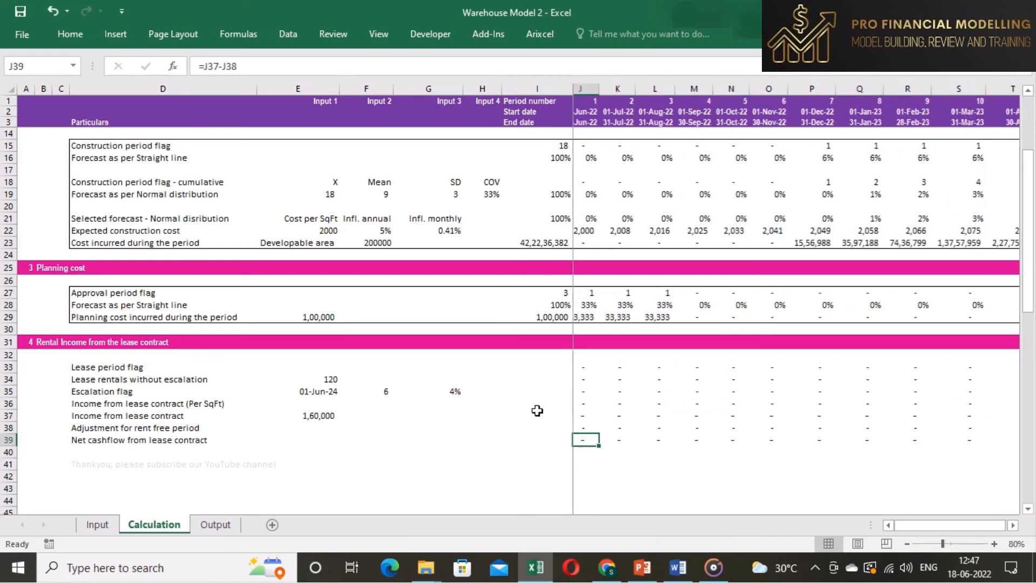
{"action": "key", "text": "Right"}
{"action": "key", "text": "Right"}
{"action": "key", "text": "Right"}
{"action": "key", "text": "Right"}
{"action": "key", "text": "Right"}
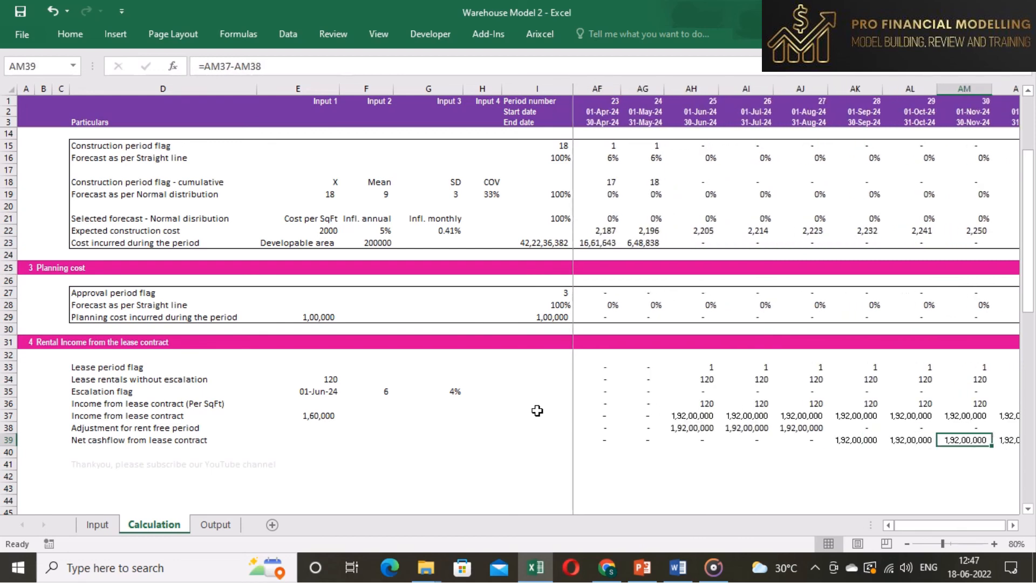
{"action": "key", "text": "Left"}
{"action": "key", "text": "Left"}
{"action": "key", "text": "Left"}
- Inspect the rent-free adjustment formula and its reference to the rent free period flag row
{"action": "key", "text": "Up"}
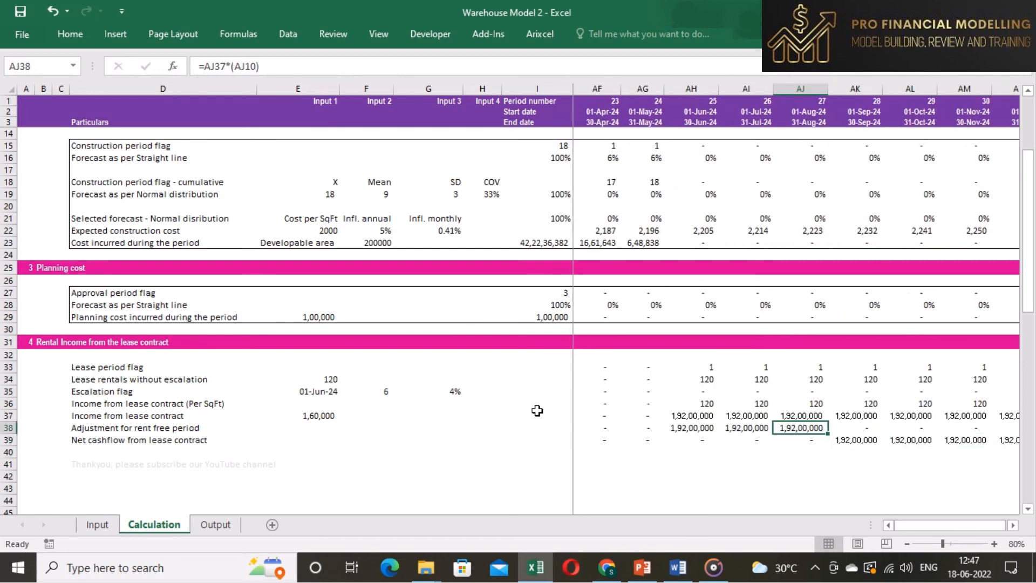
{"action": "key", "text": "F2"}
{"action": "scroll", "coordinate": [537, 411], "scroll_direction": "up", "scroll_amount": 3}
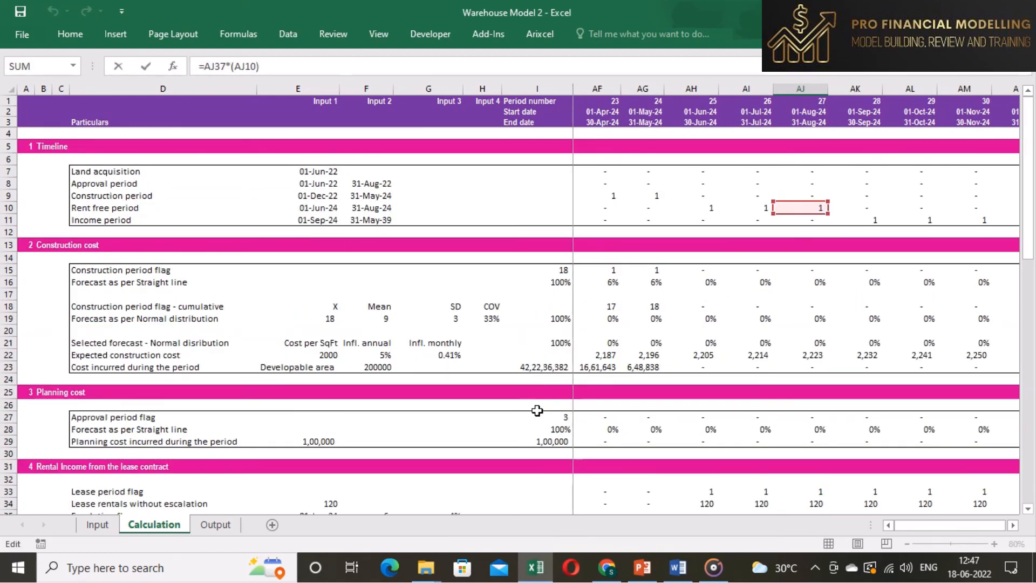
{"action": "key", "text": "Escape"}
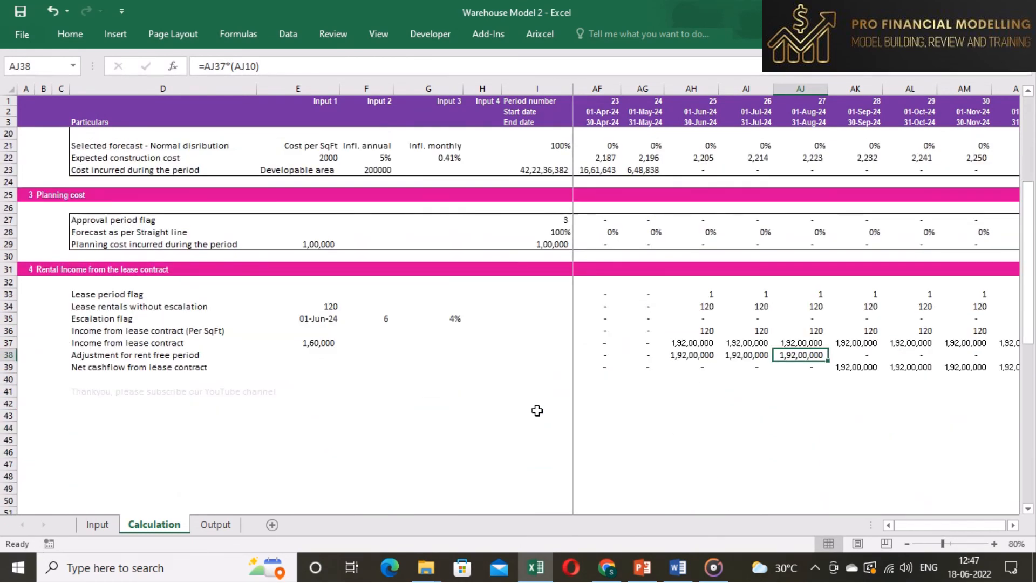
- Apply an outside border around the whole rental income block from Lease period flag to the last timeline column
{"action": "left_click", "coordinate": [101, 295]}
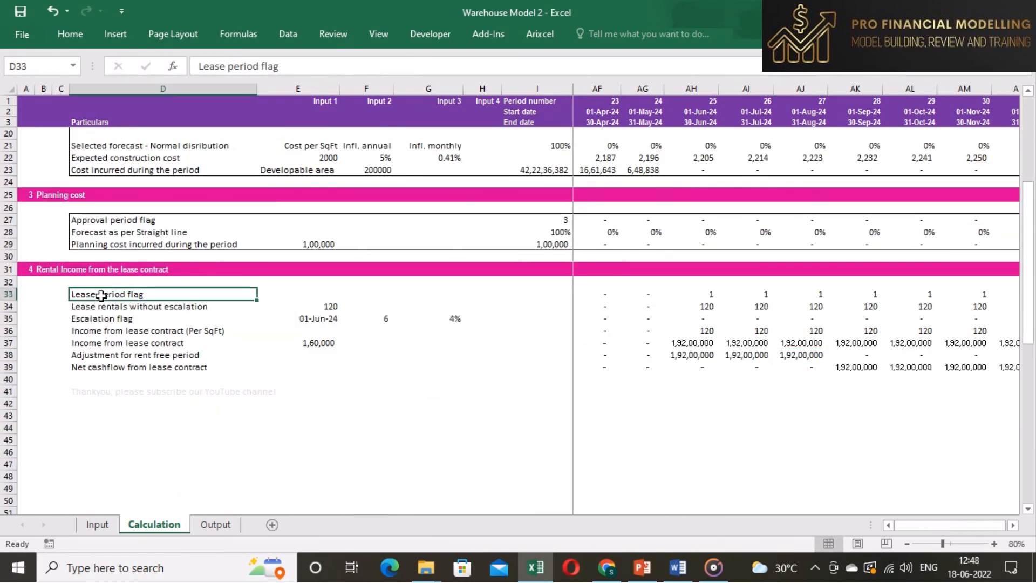
{"action": "key", "text": "ctrl+shift+Down"}
{"action": "key", "text": "ctrl+shift+Right"}
{"action": "key", "text": "ctrl+shift+Right"}
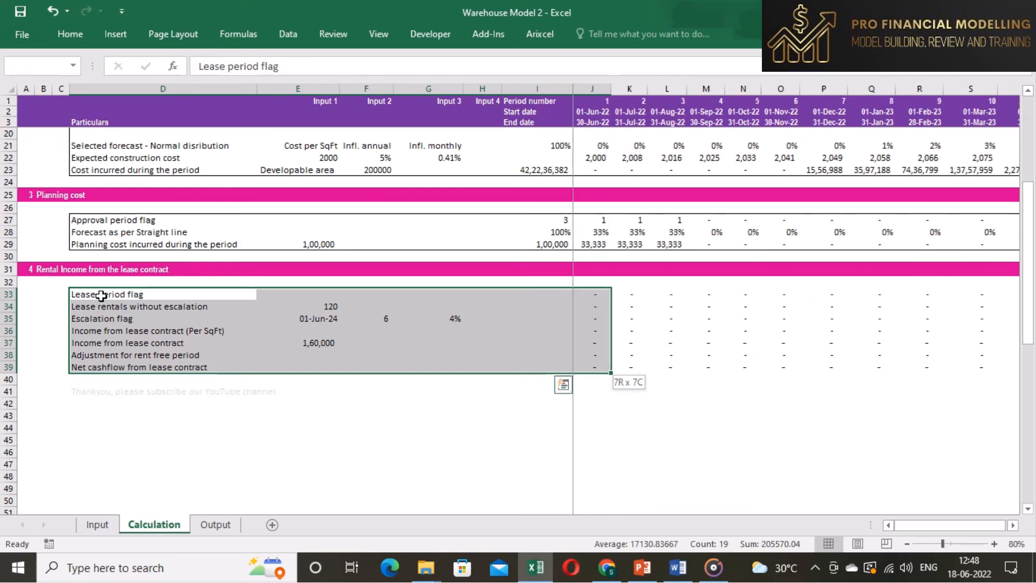
{"action": "key", "text": "alt+h"}
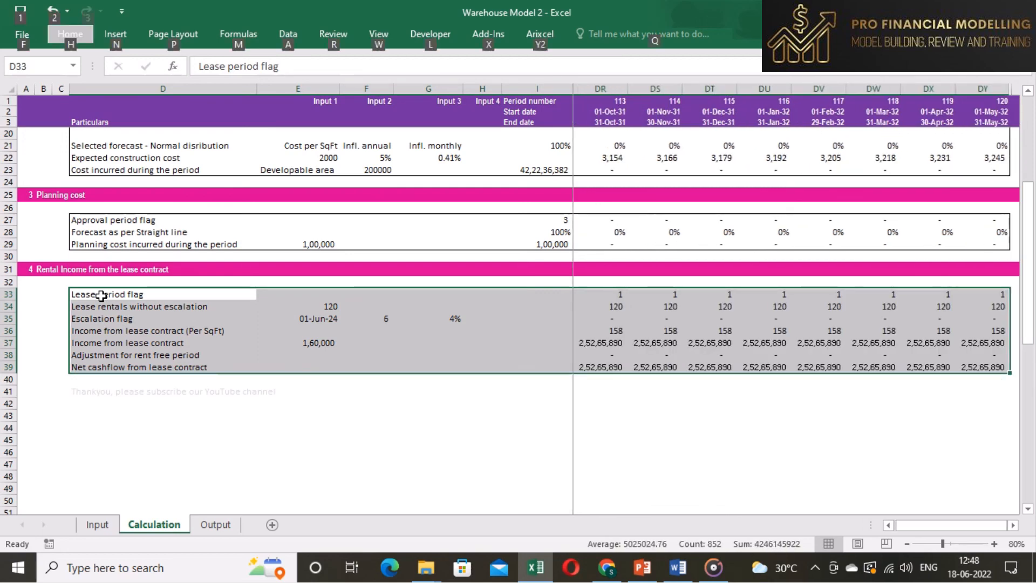
{"action": "key", "text": "b"}
{"action": "key", "text": "s"}
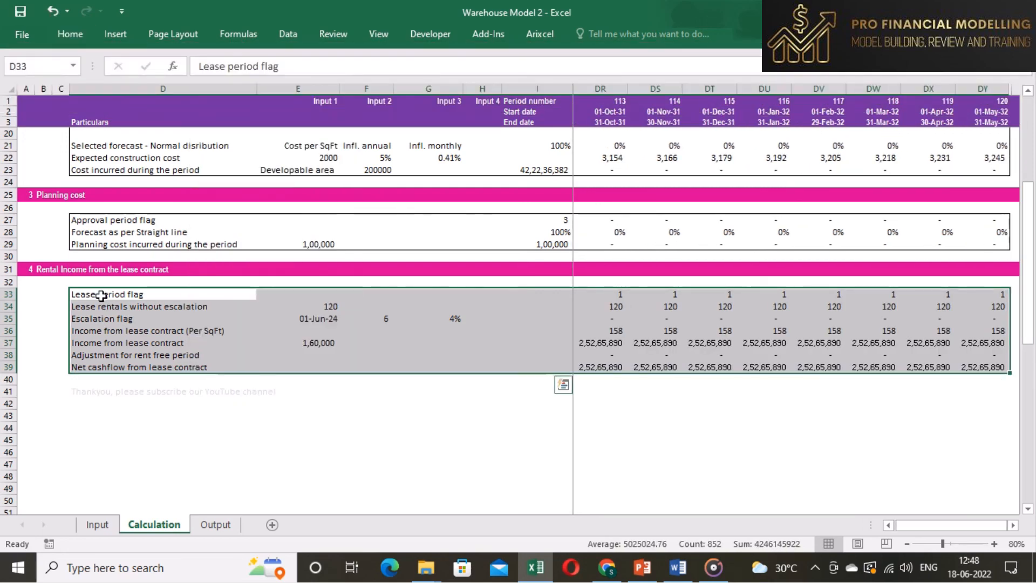
{"action": "left_click", "coordinate": [129, 392]}
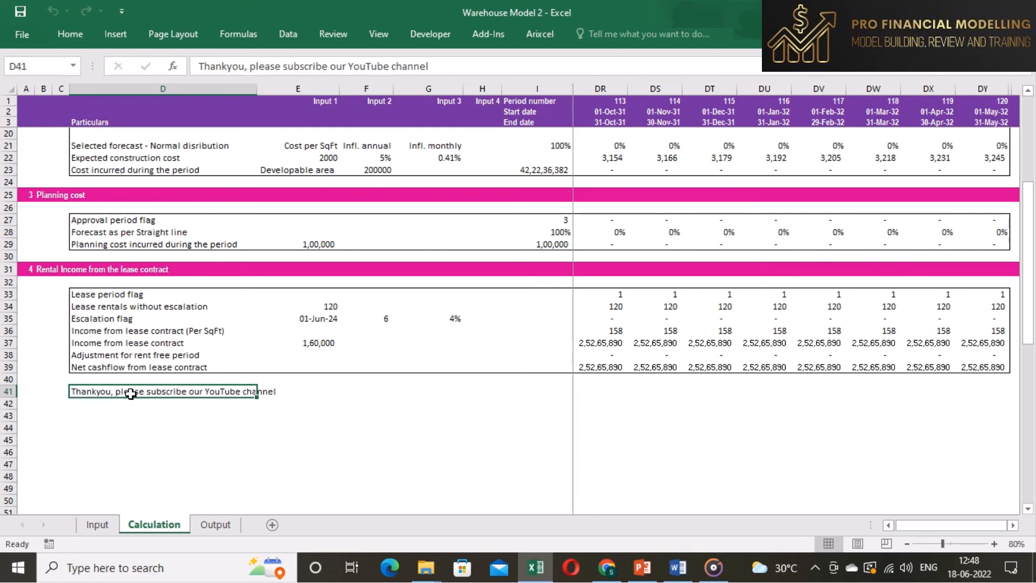
{"action": "left_click", "coordinate": [341, 414]}
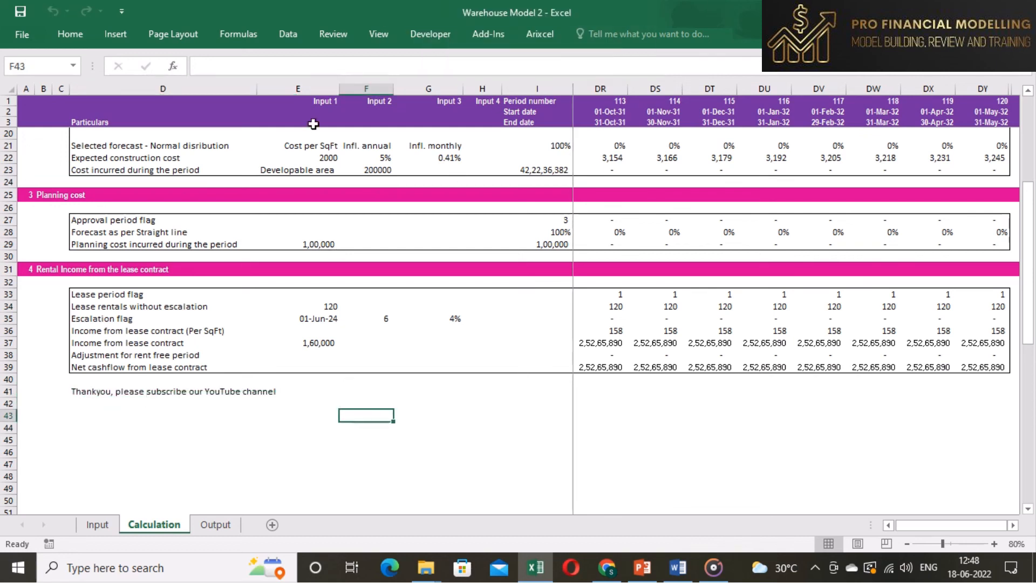